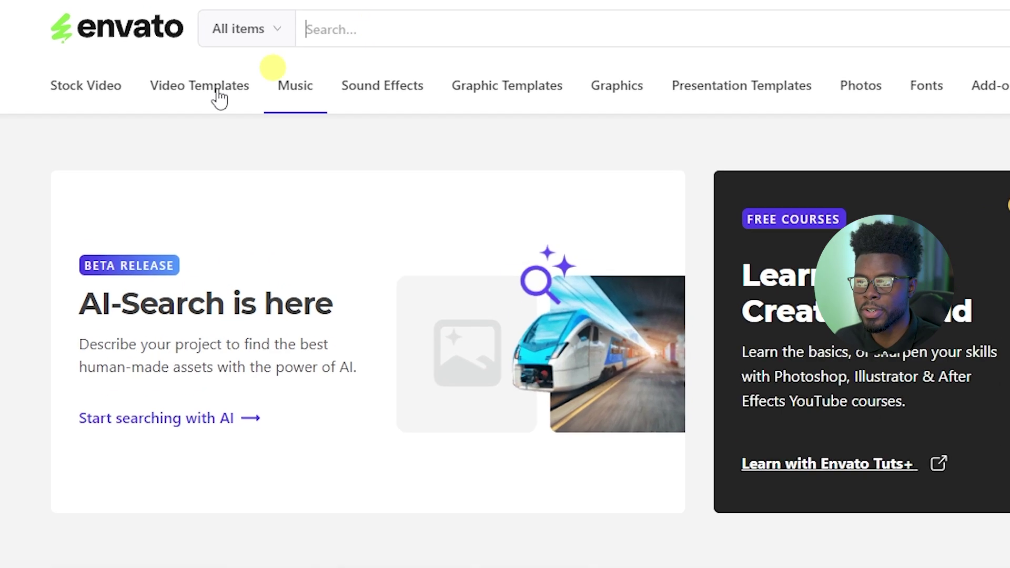
Search Envato for '3d text effect' within Graphic Templates
type("3d text effect")
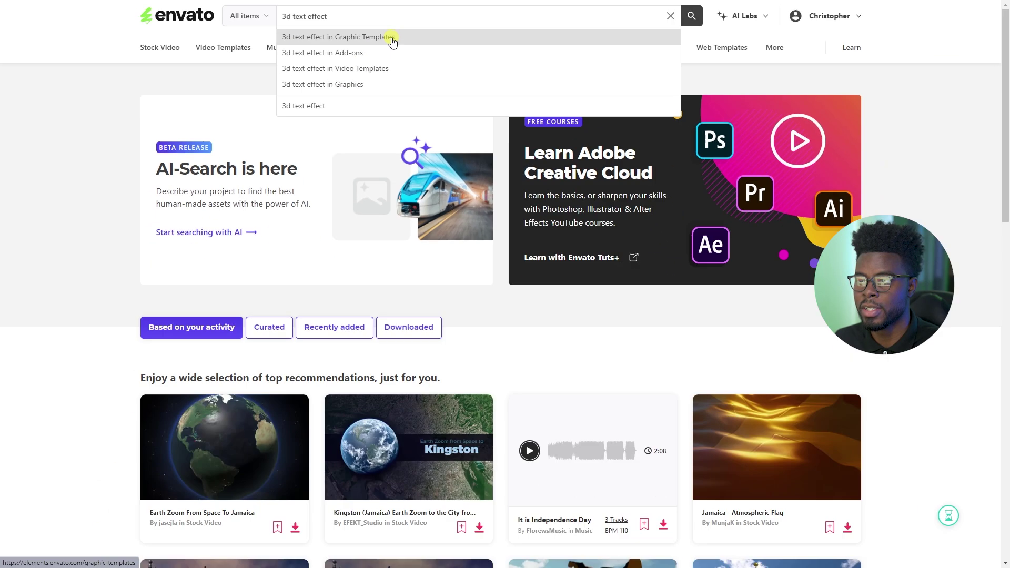
left_click(504, 71)
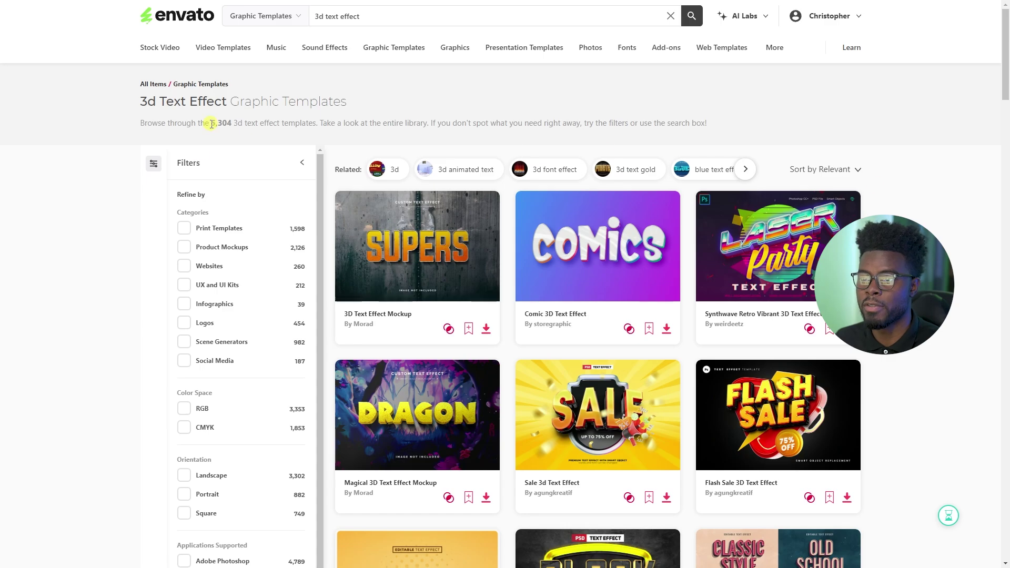
left_click_drag(211, 123, 232, 125)
left_click(117, 190)
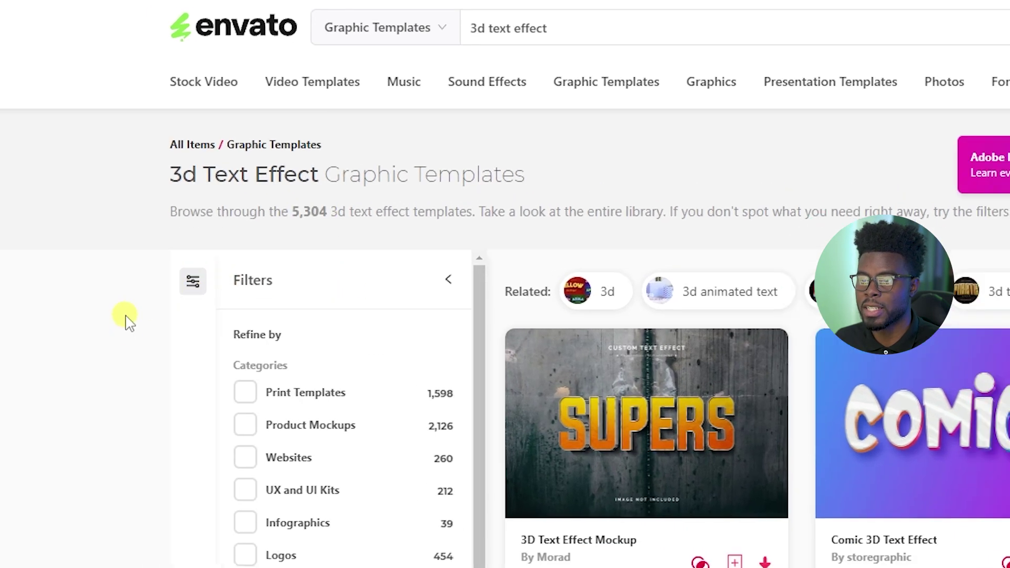
scroll(126, 318, "down", 10)
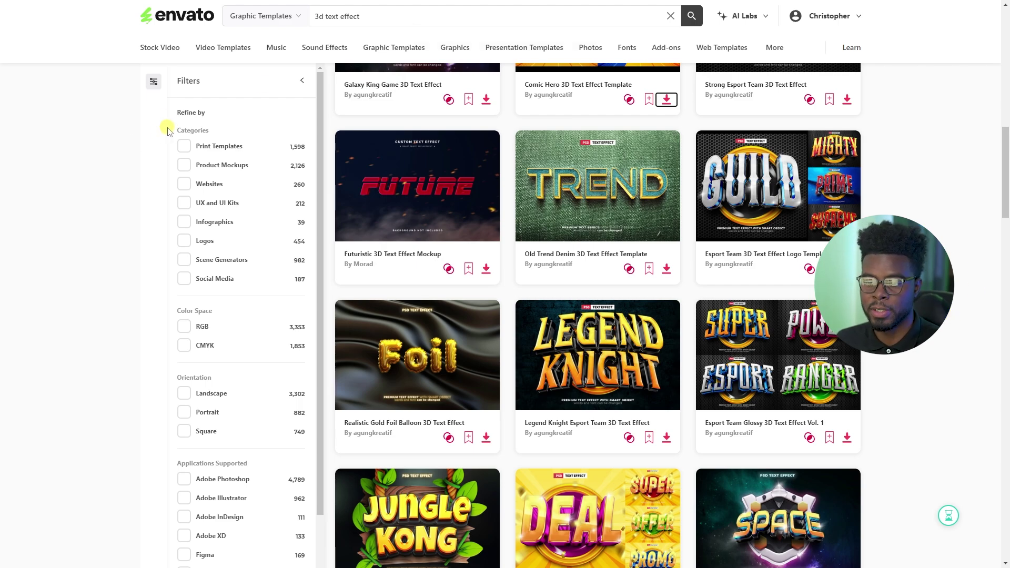
scroll(174, 137, "down", 2)
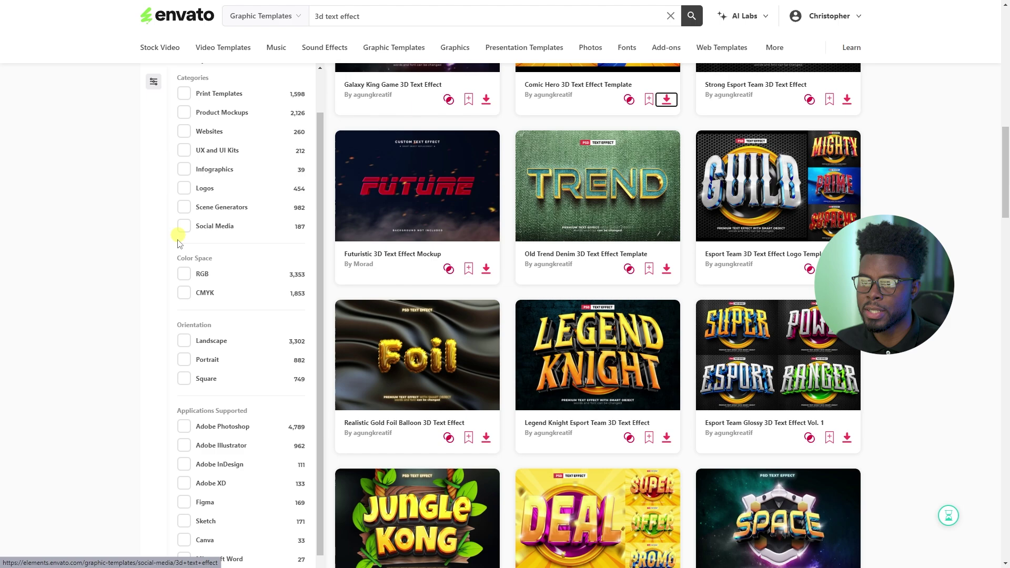
scroll(178, 247, "up", 2)
scroll(183, 226, "down", 1)
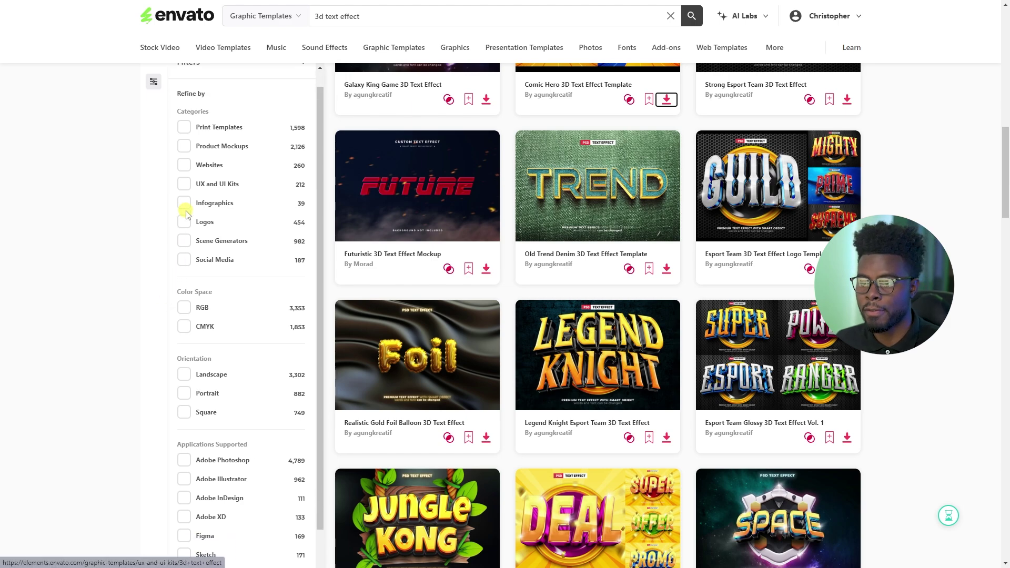
scroll(185, 216, "down", 1)
scroll(182, 226, "down", 2)
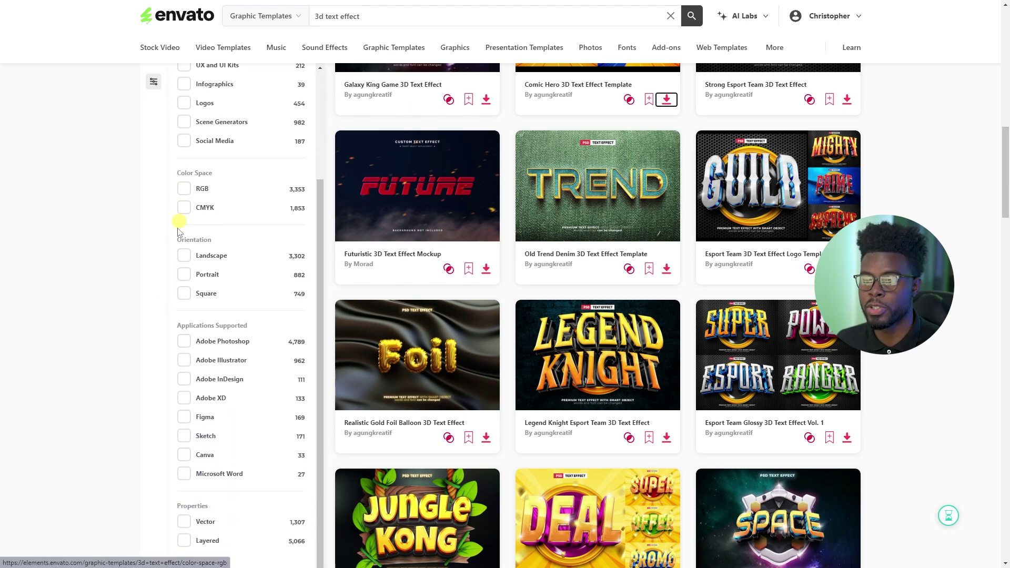
scroll(185, 256, "down", 4)
scroll(221, 339, "down", 2)
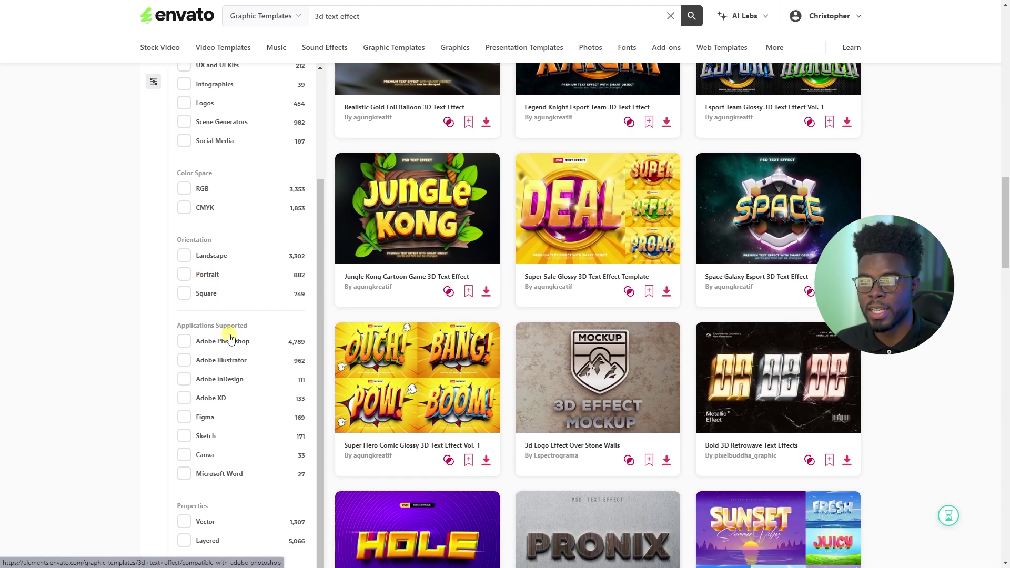
scroll(230, 338, "up", 5)
scroll(882, 196, "up", 10)
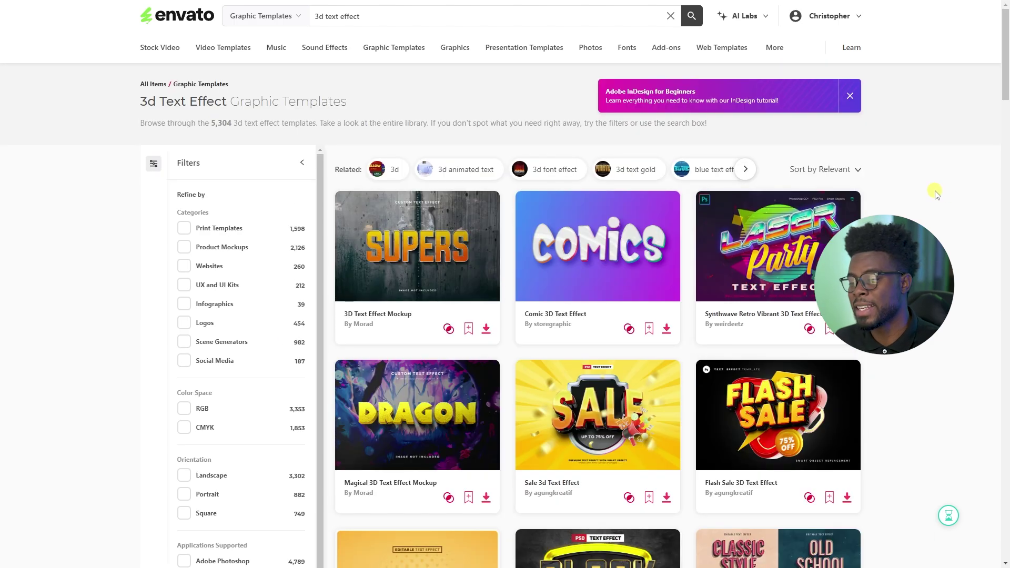
scroll(935, 195, "down", 8)
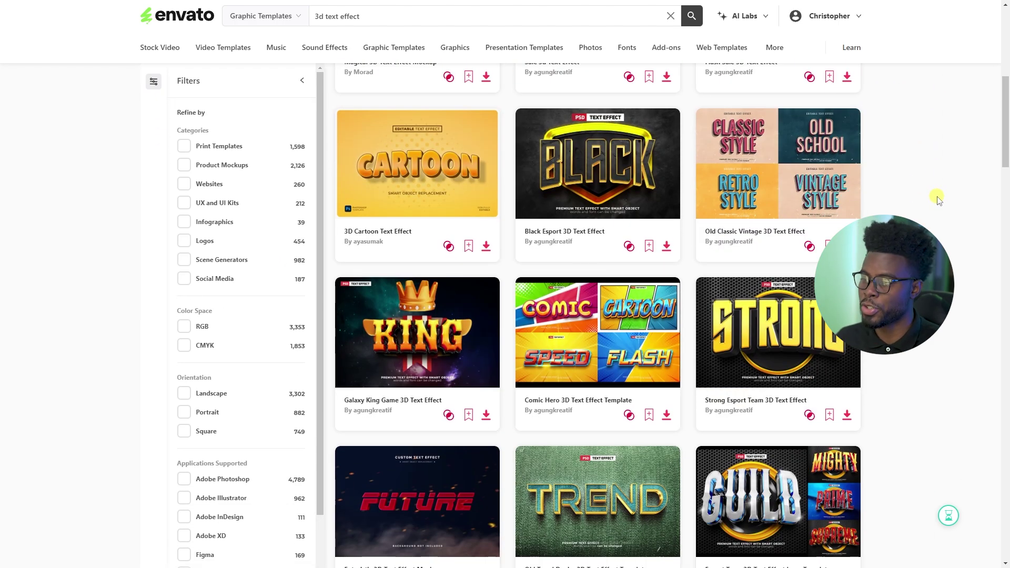
scroll(939, 198, "down", 13)
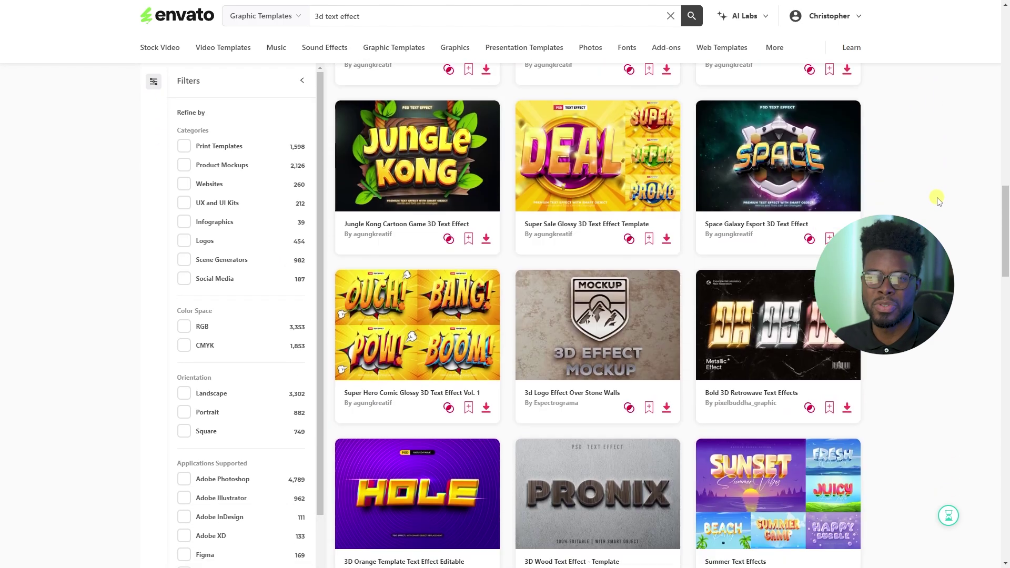
scroll(939, 201, "down", 10)
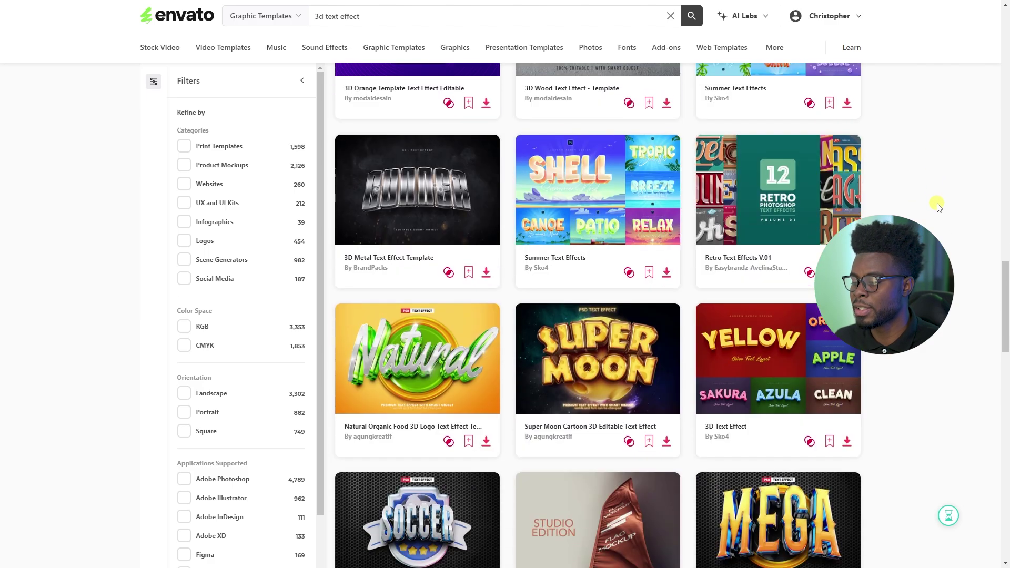
key("F11")
scroll(939, 195, "up", 20)
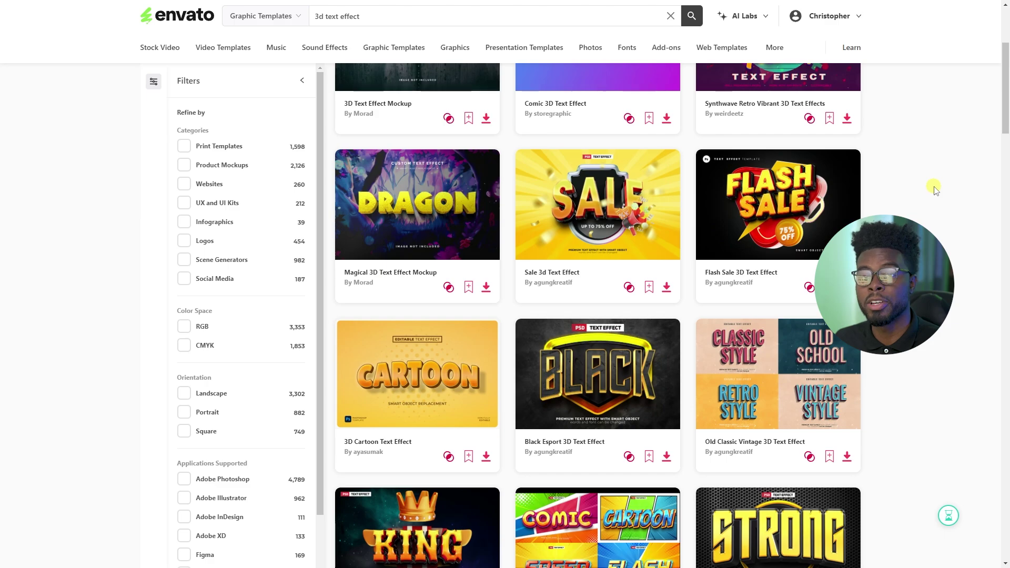
scroll(936, 188, "down", 5)
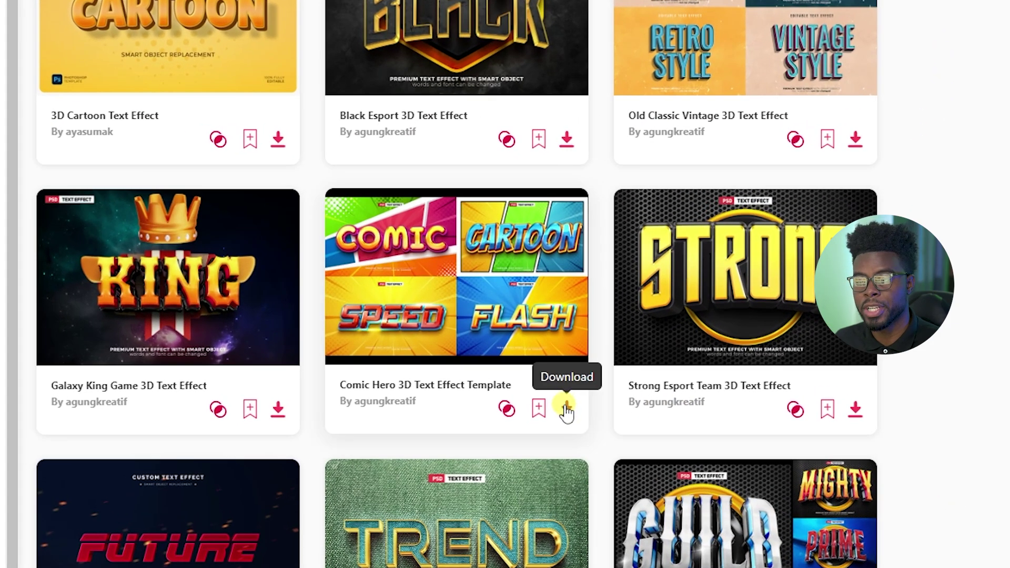
Start downloading the Comic Hero 3D Text Effect template, cancel the Add to project dialog, and scan the results
left_click(566, 408)
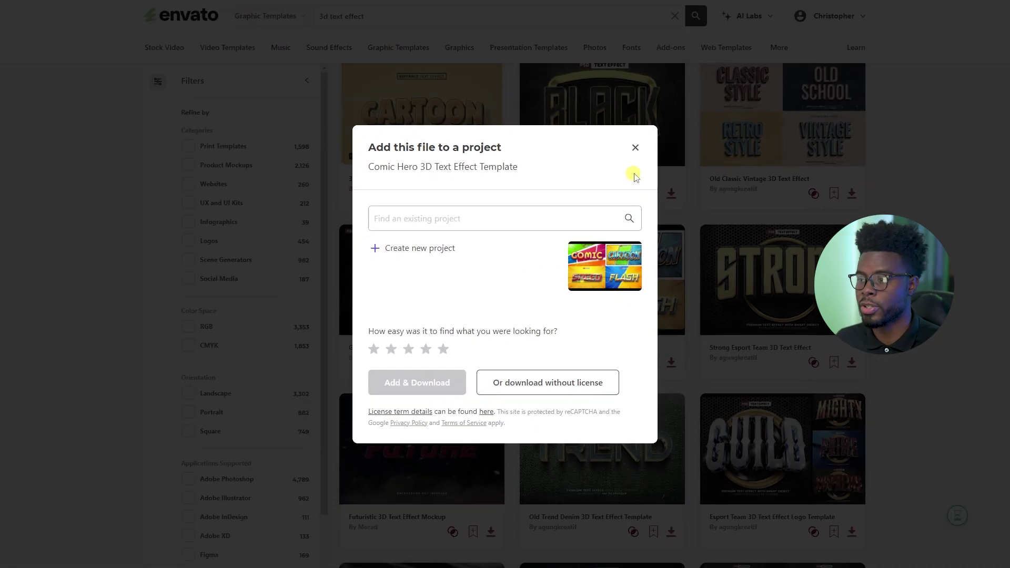
left_click(635, 148)
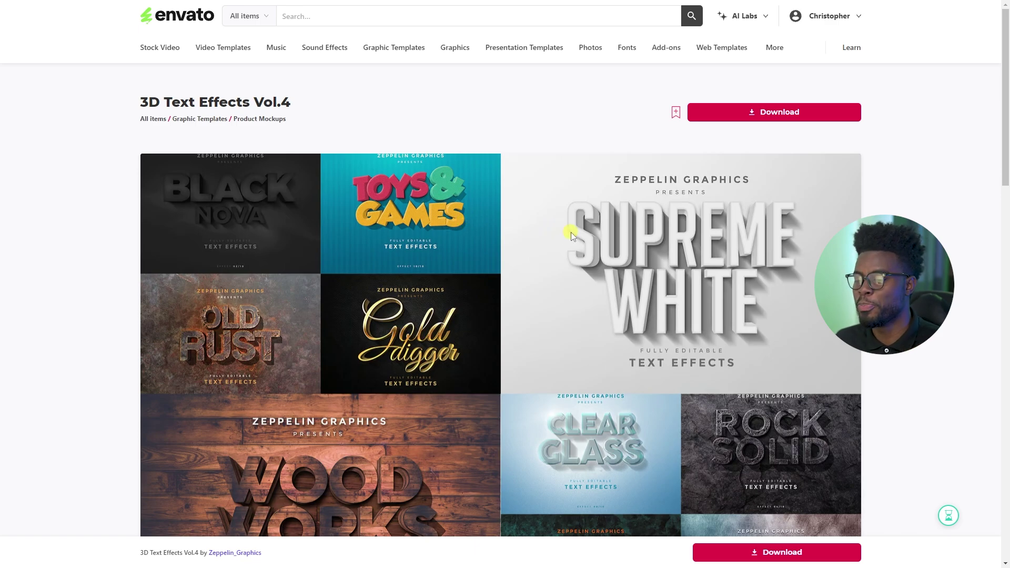
scroll(574, 234, "down", 1)
scroll(579, 238, "up", 1)
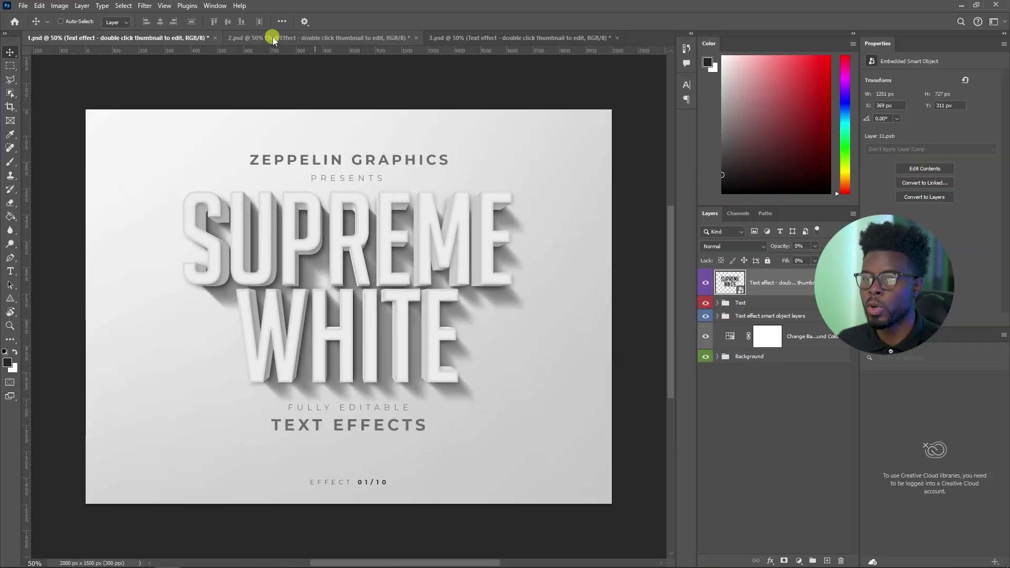
left_click(278, 38)
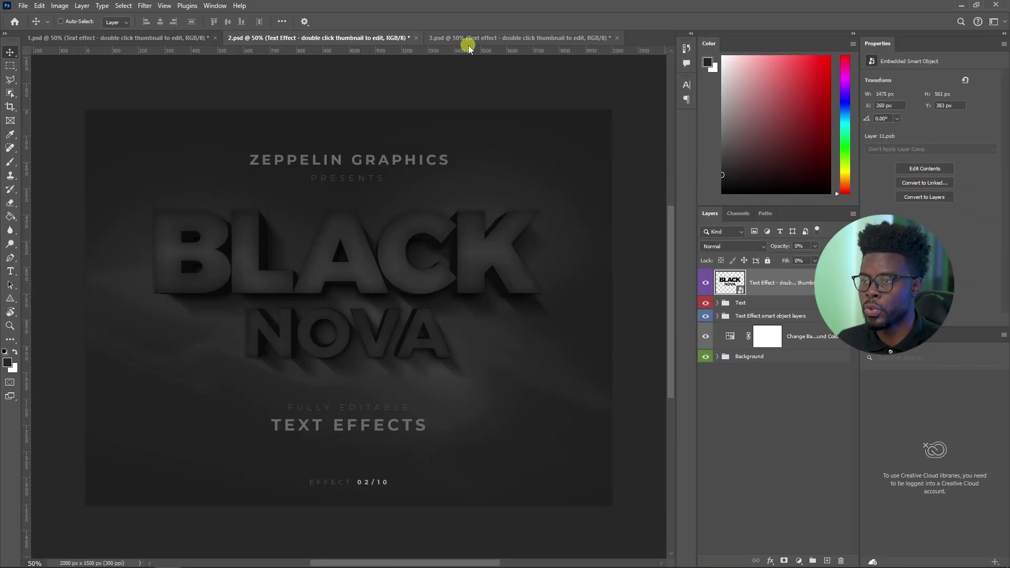
left_click(472, 41)
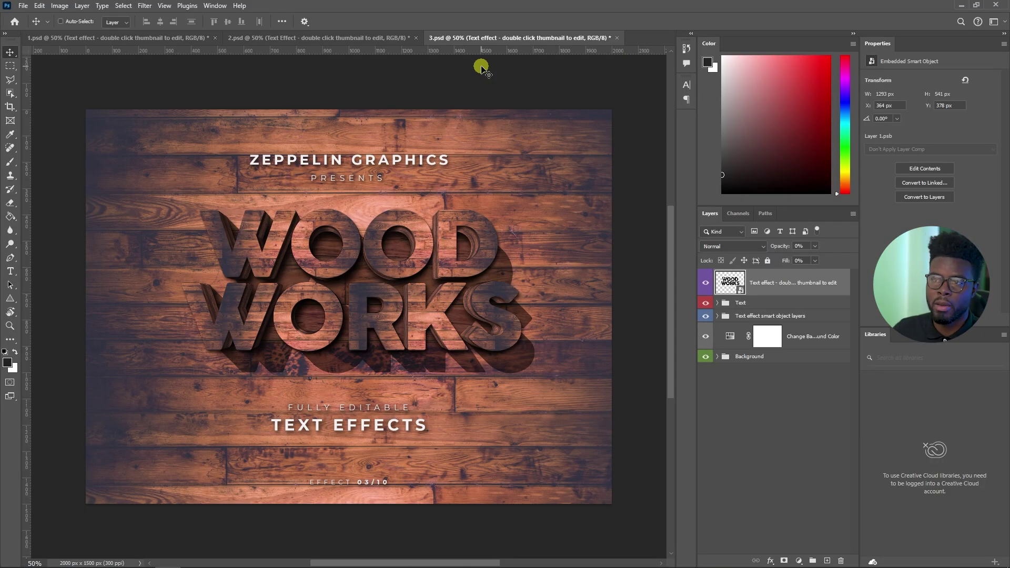
left_click(185, 42)
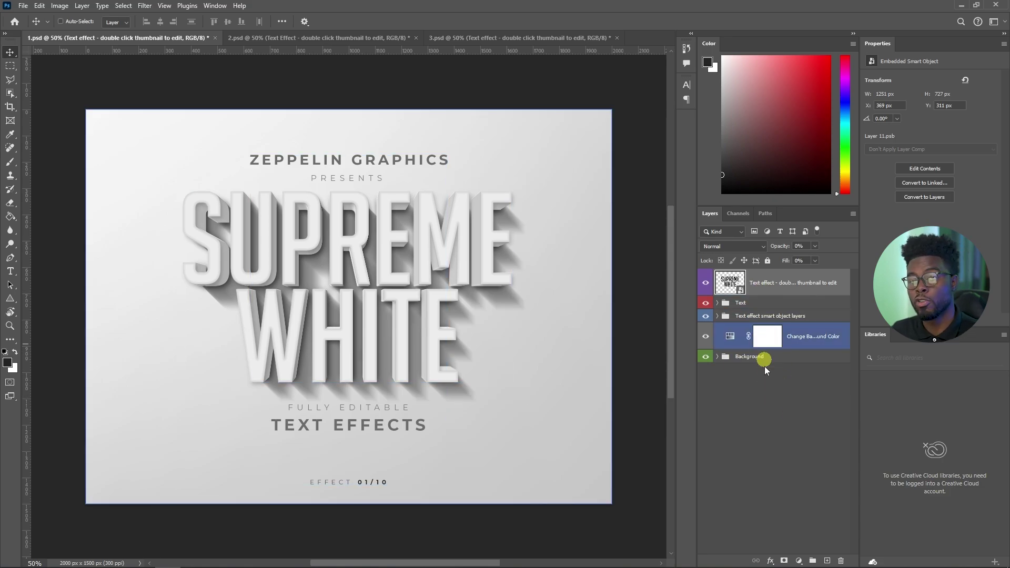
right_click(754, 411)
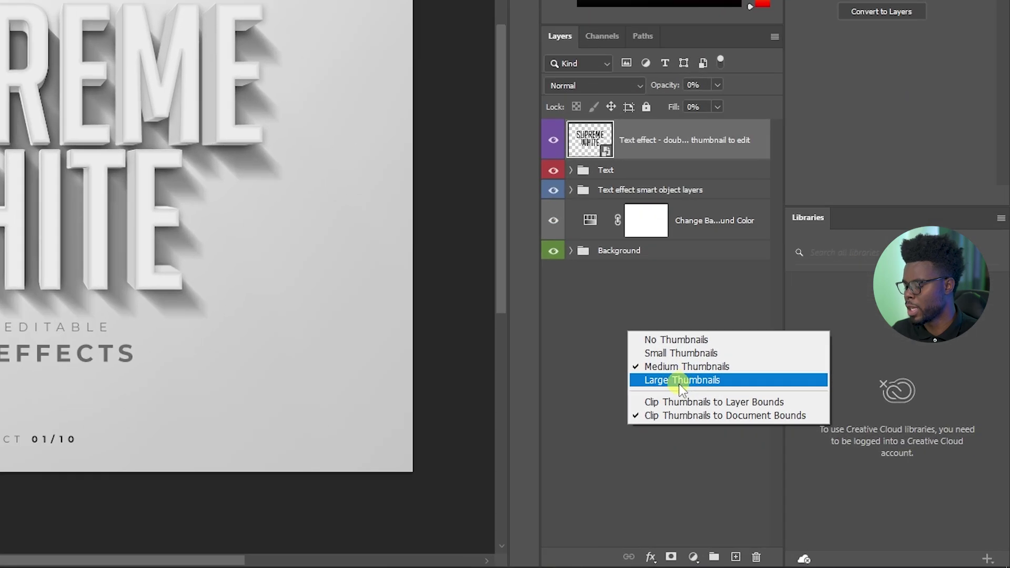
left_click(674, 381)
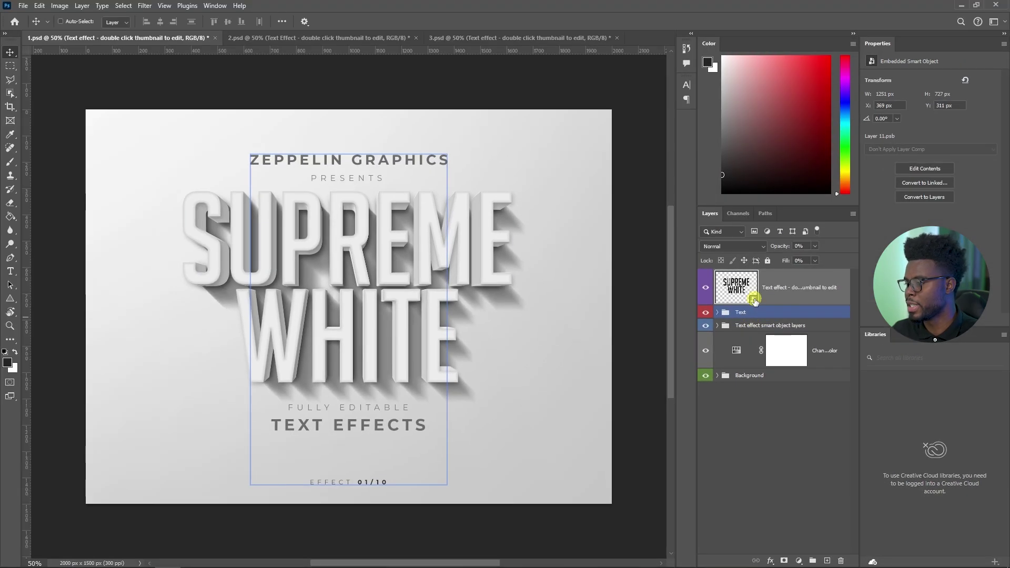
left_click(754, 299)
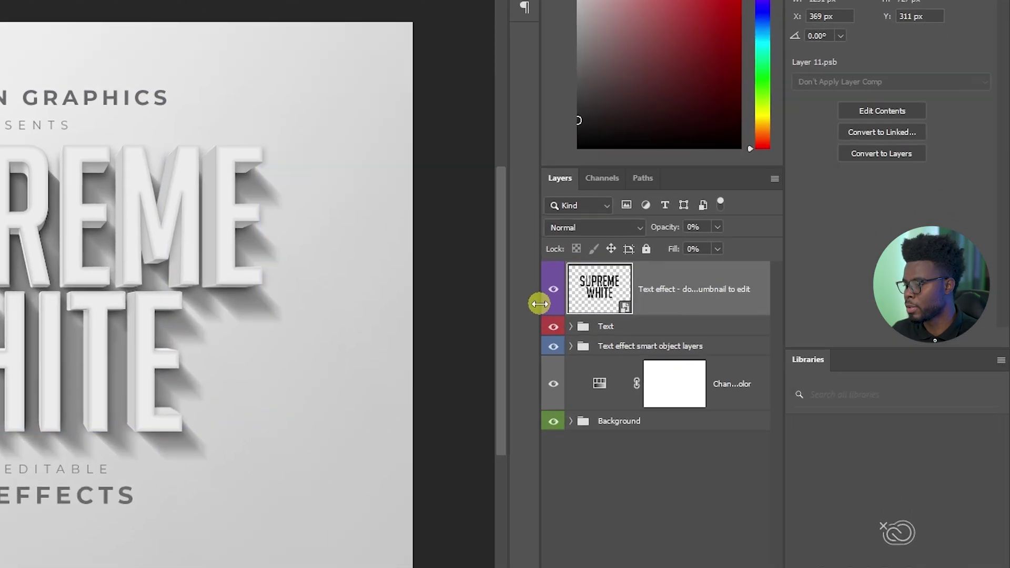
left_click_drag(496, 303, 468, 298)
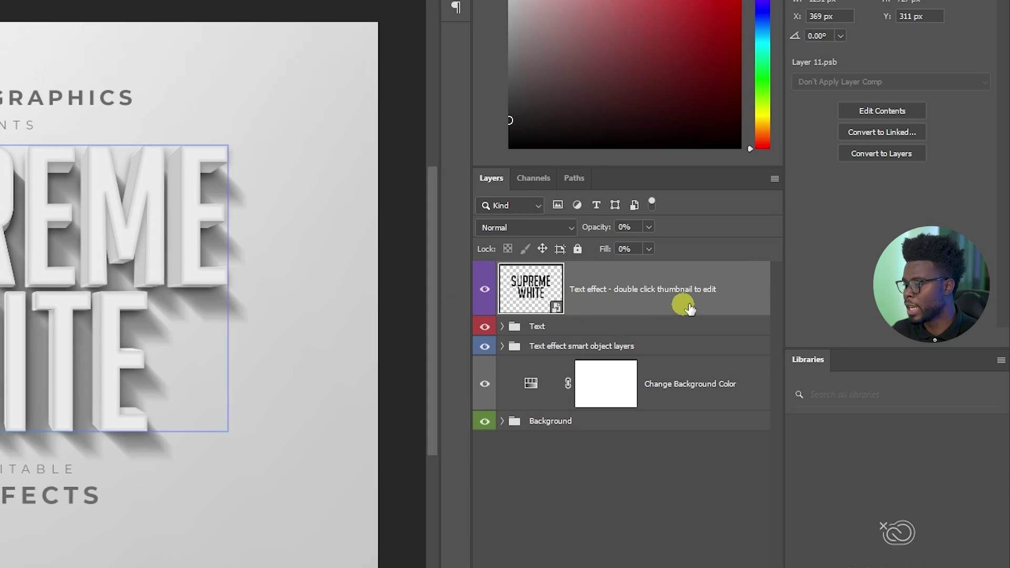
left_click(571, 341)
left_click(570, 327)
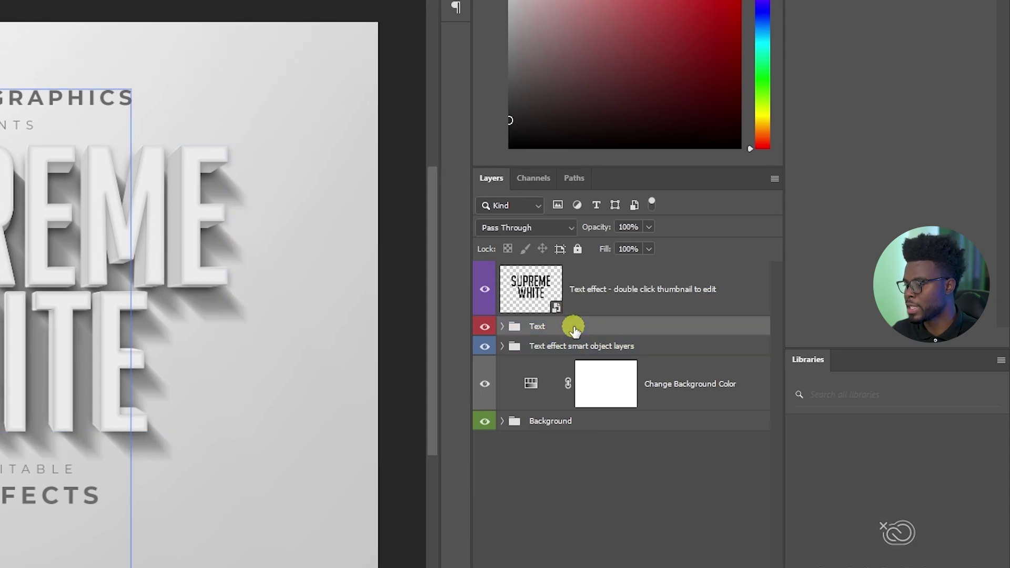
left_click(564, 377)
left_click(559, 348)
left_click(562, 360)
left_click(563, 351)
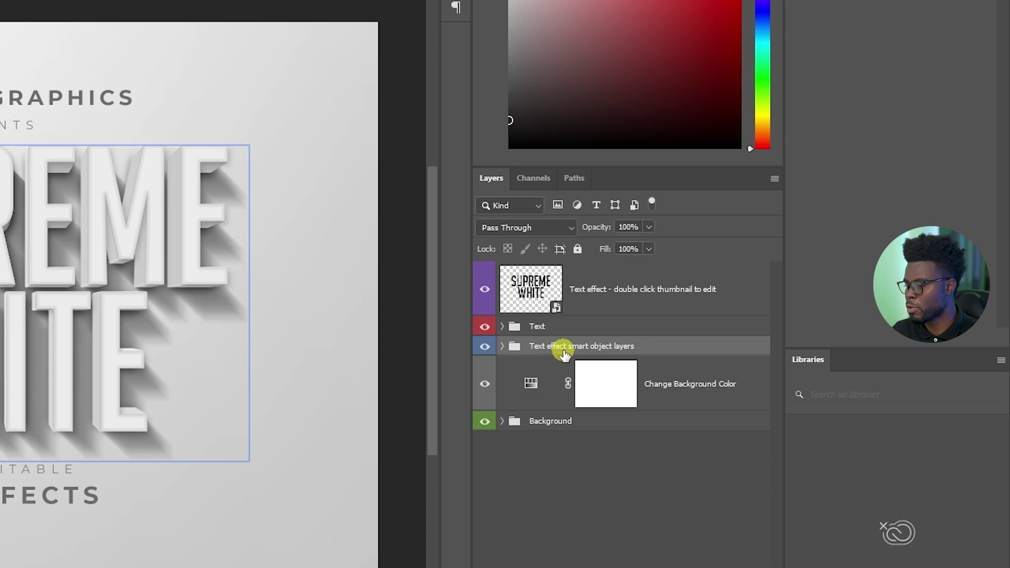
left_click(658, 392)
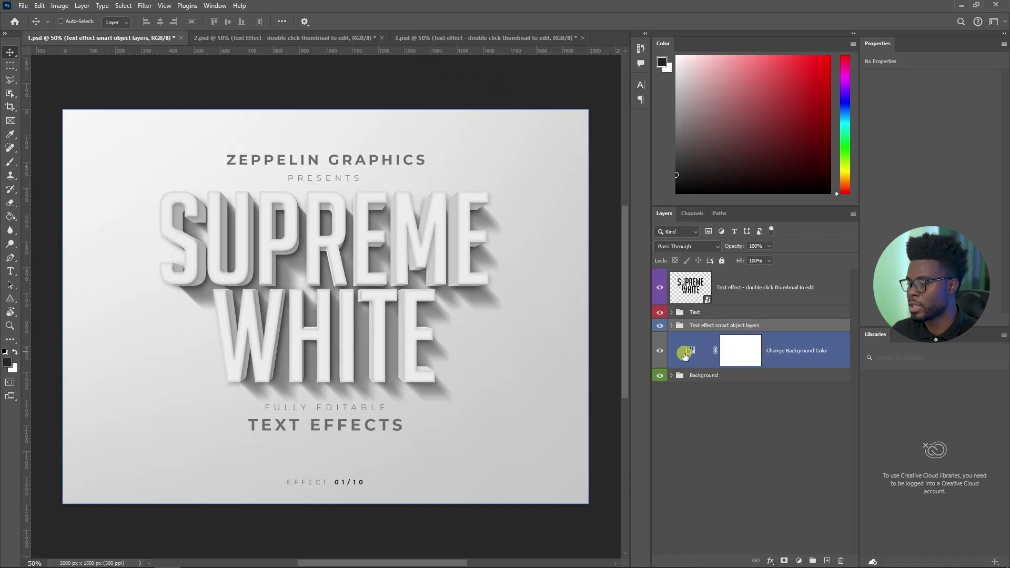
left_click(502, 421)
left_click(584, 473)
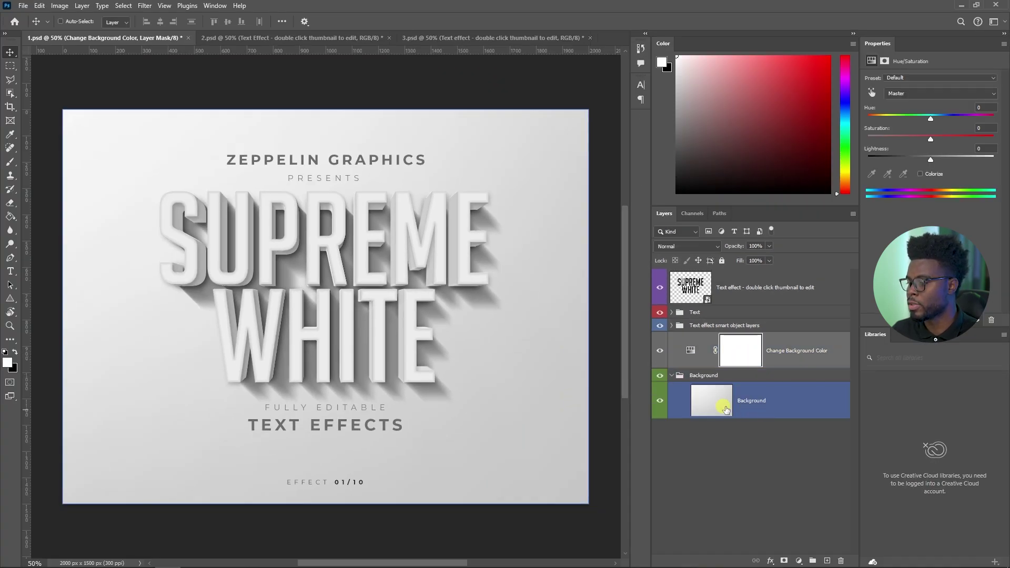
left_click(661, 401)
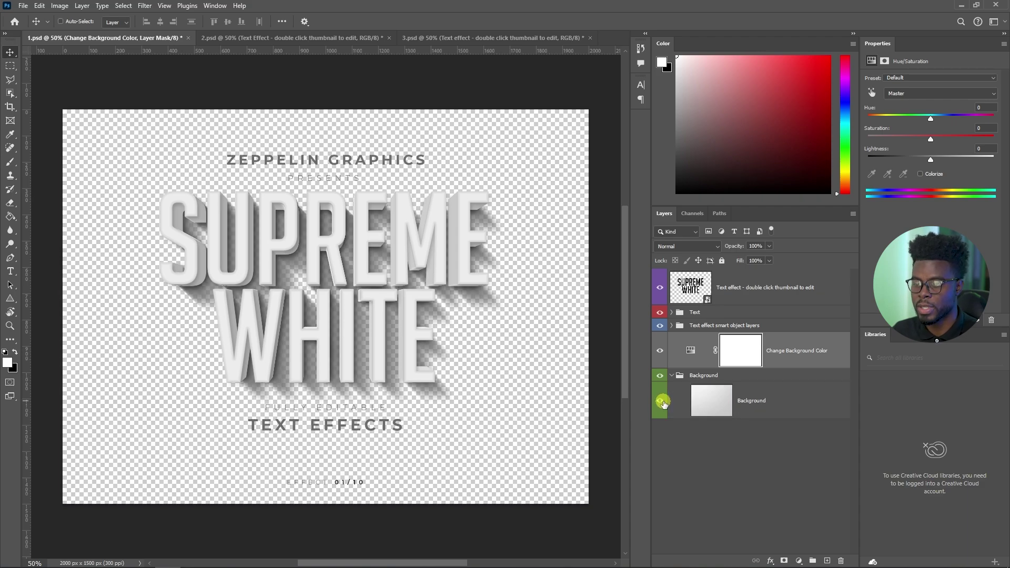
left_click(660, 402)
left_click(704, 491)
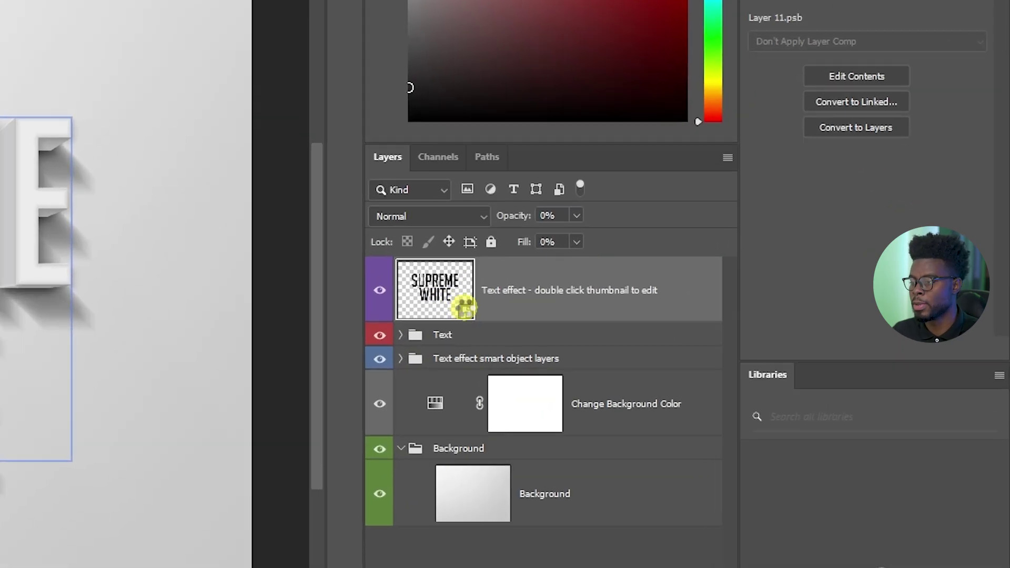
Open the smart object's contents and select its SUPREME and WHITE text layers
double_click(464, 308)
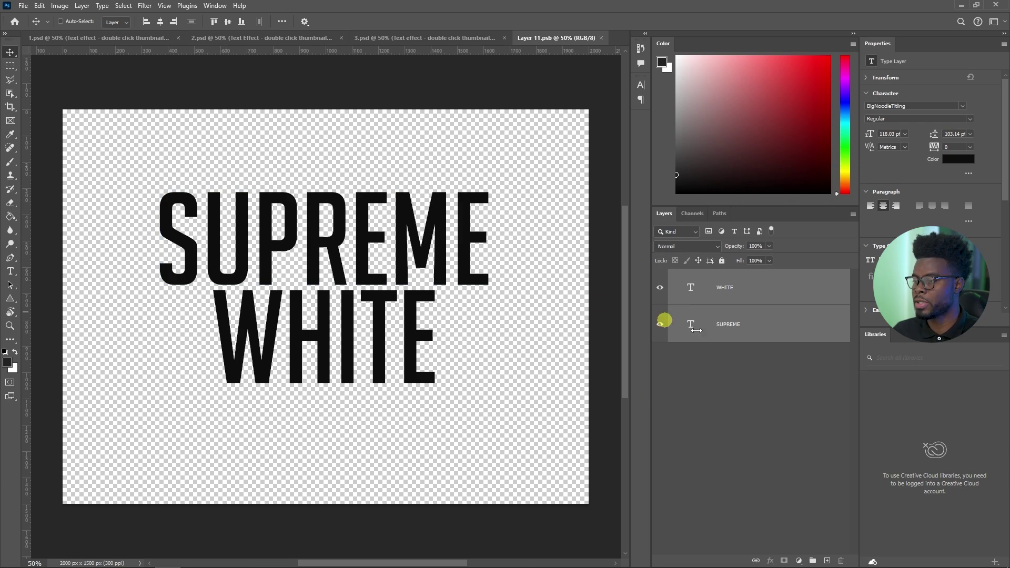
left_click(724, 289)
left_click_drag(724, 326, 688, 326)
left_click(688, 286)
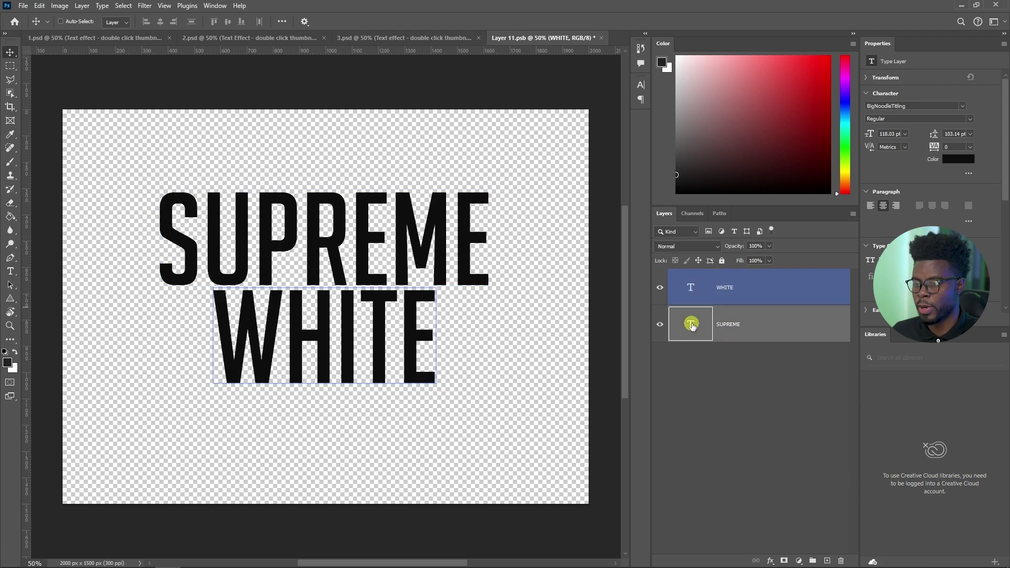
Replace SUPREME with 'LEARN SHARE' and WHITE with 'PHOTO VIDEO', then save the smart object
double_click(464, 240)
type("LEARN SHARE")
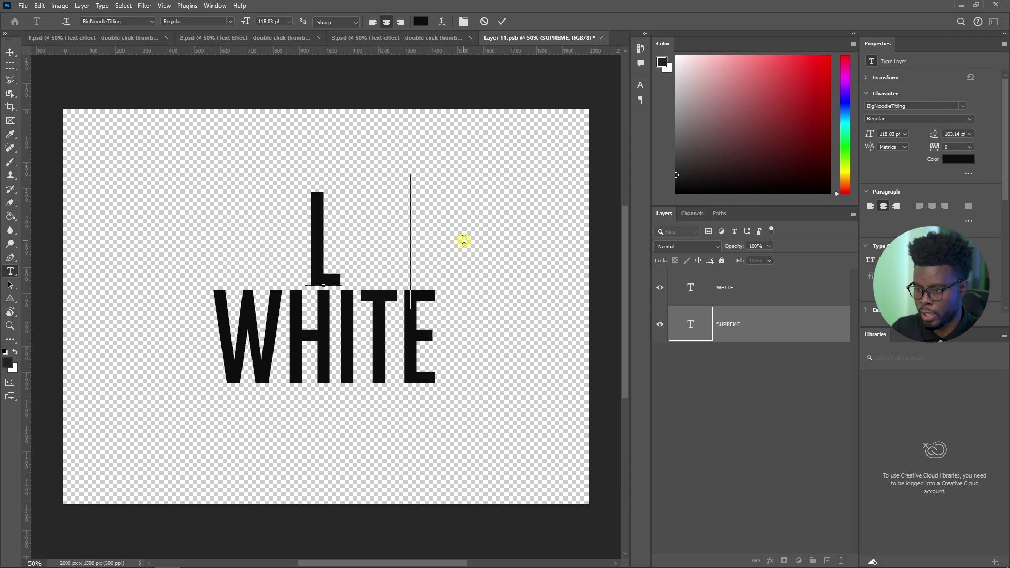
left_click(725, 288)
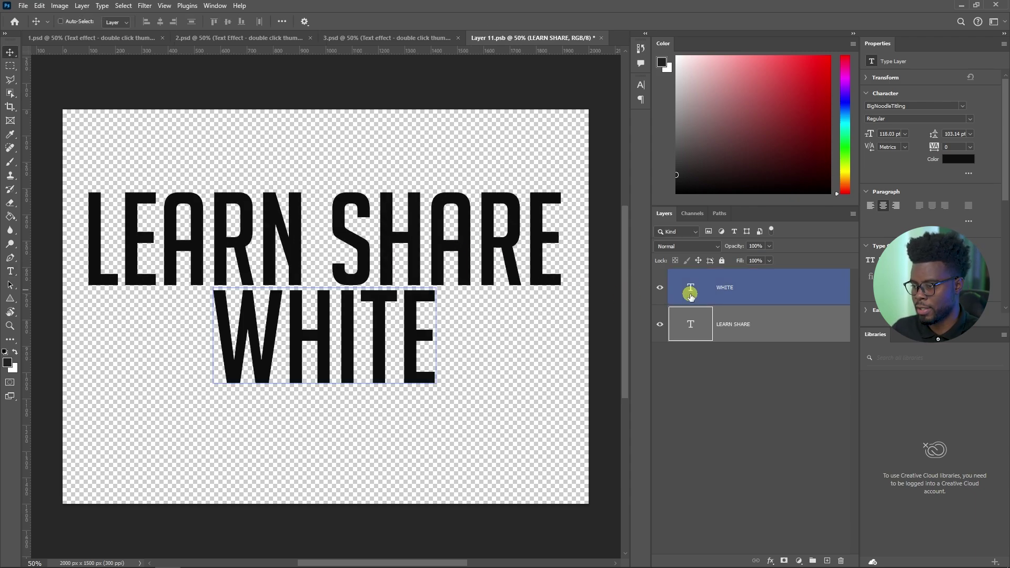
double_click(691, 287)
type("PHOTO VIDEO")
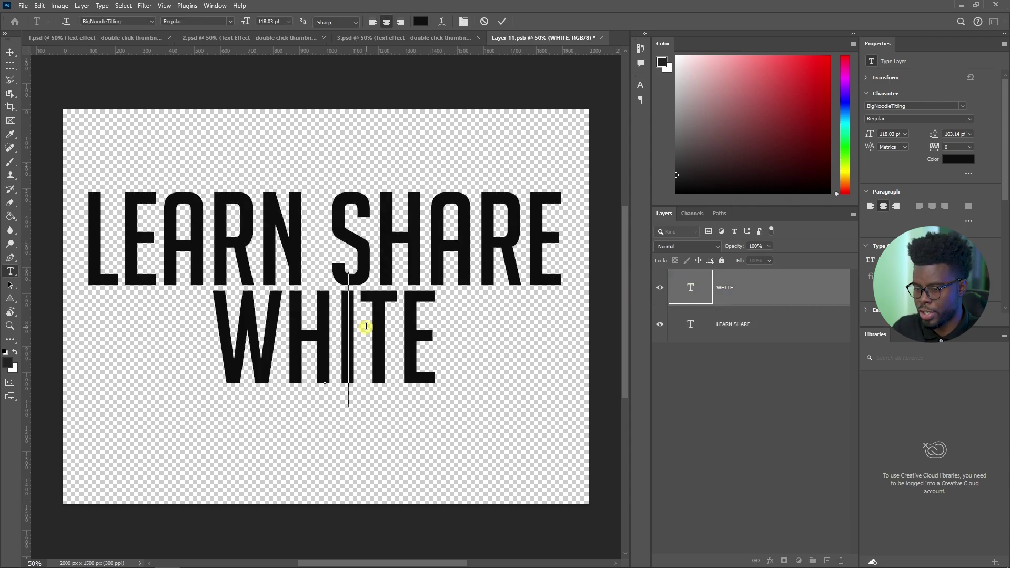
key("ctrl+Return")
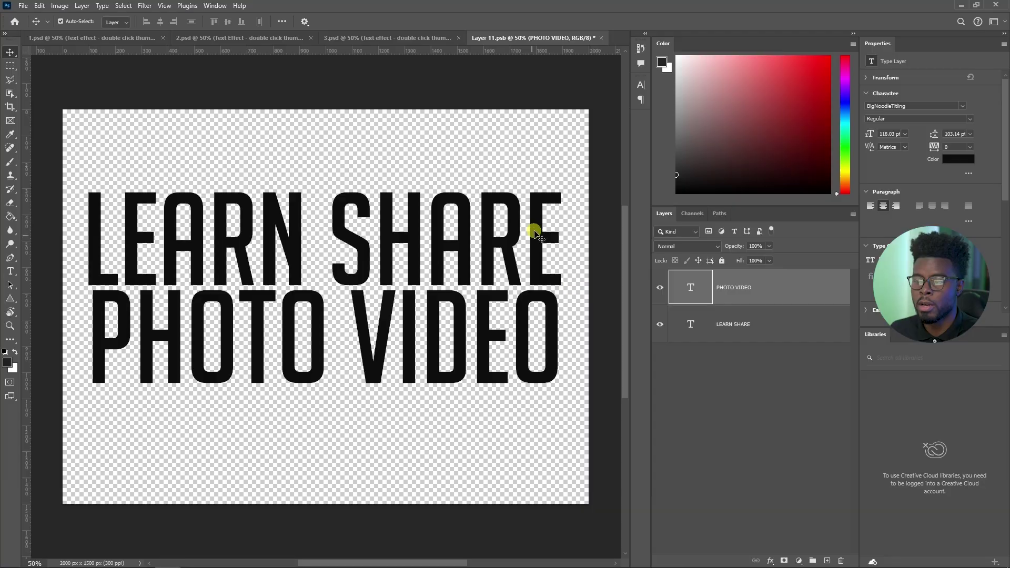
key("ctrl+s")
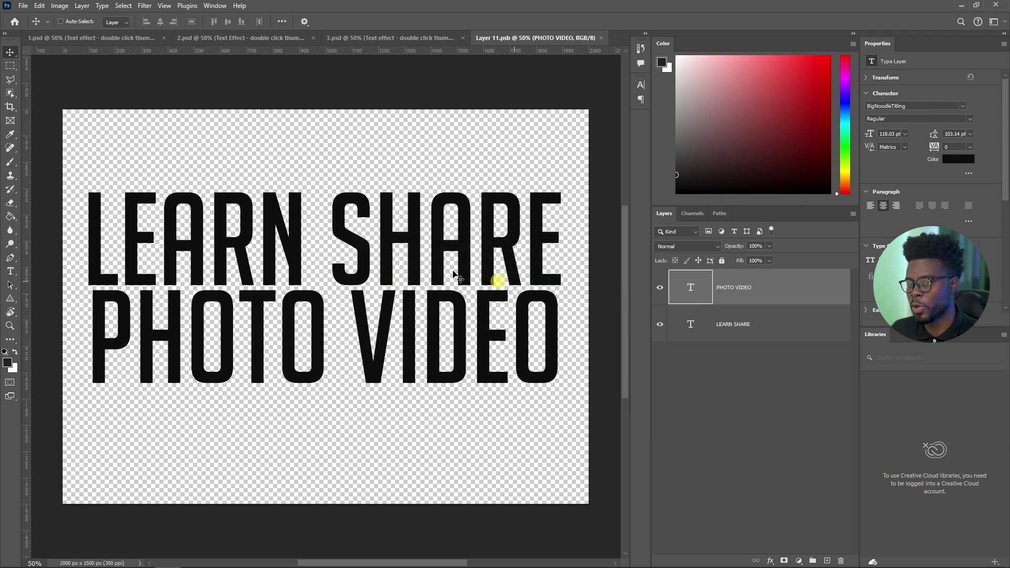
Check the updated text in 1.psd by selecting its Text effect and Text layer groups
left_click(145, 39)
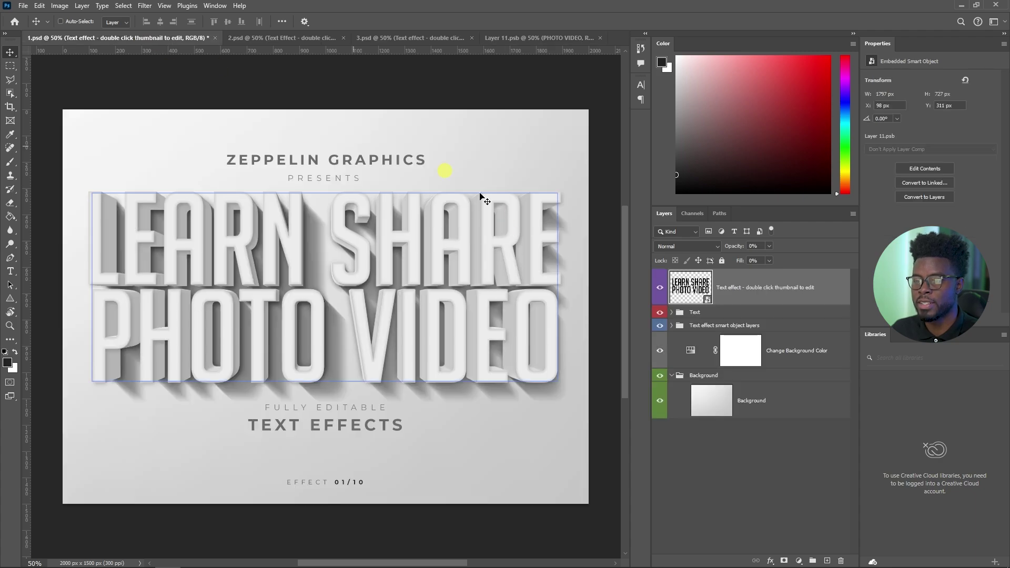
left_click(728, 325)
left_click(747, 312)
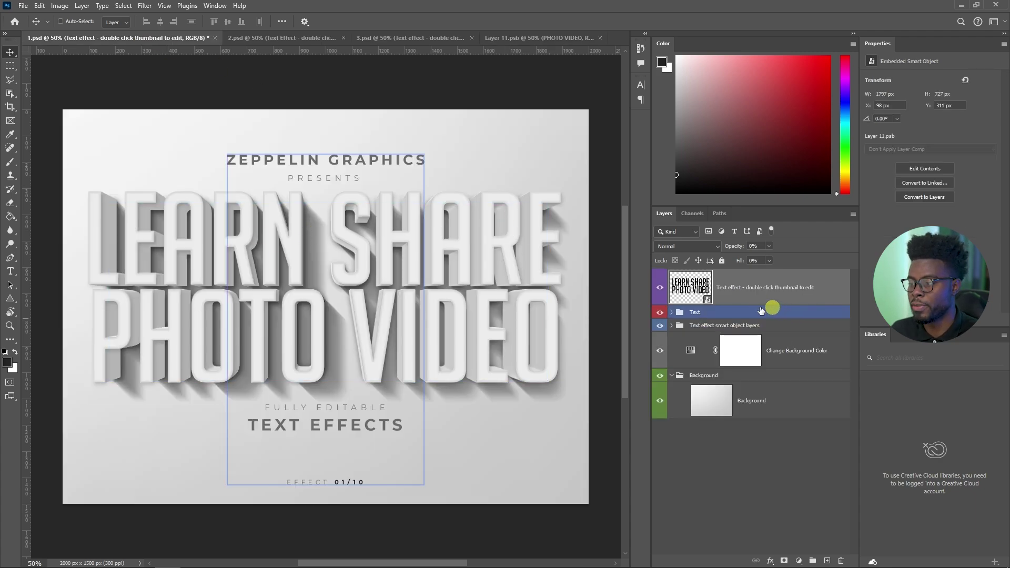
left_click(730, 298)
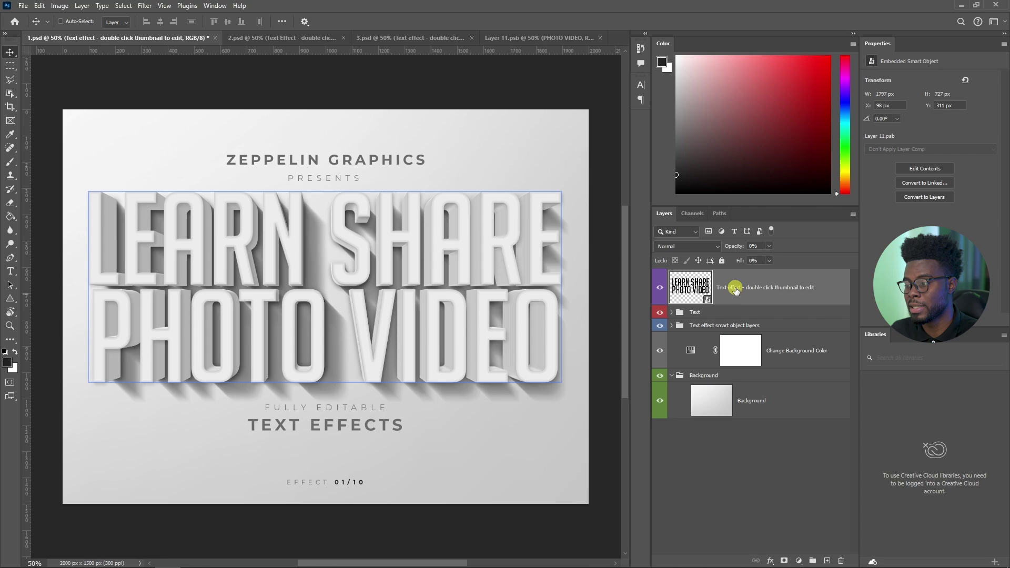
In Layer 11.psb, scale both text layers to 70% and save
left_click(540, 39)
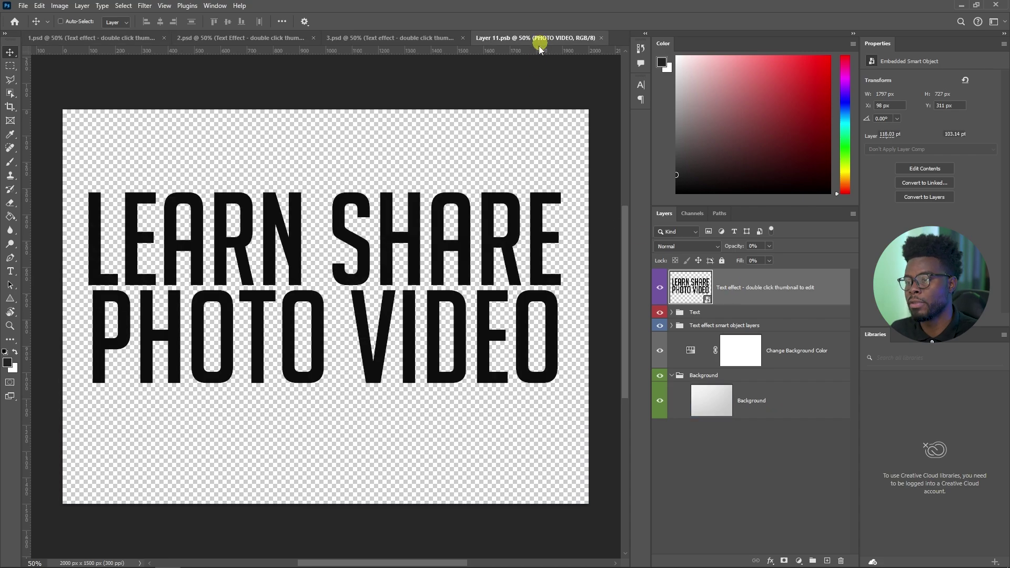
left_click(726, 322, "shift")
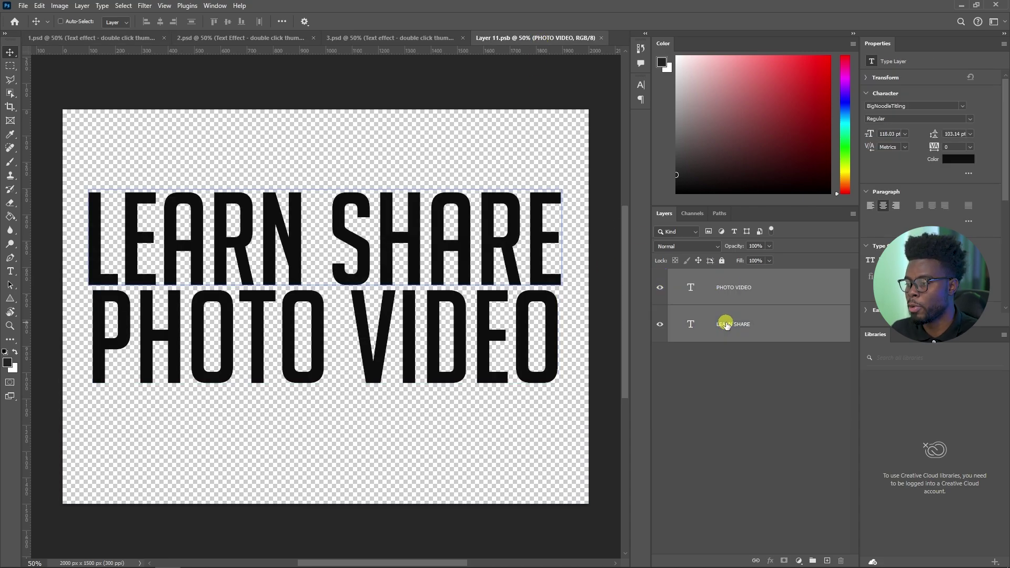
key("ctrl+t")
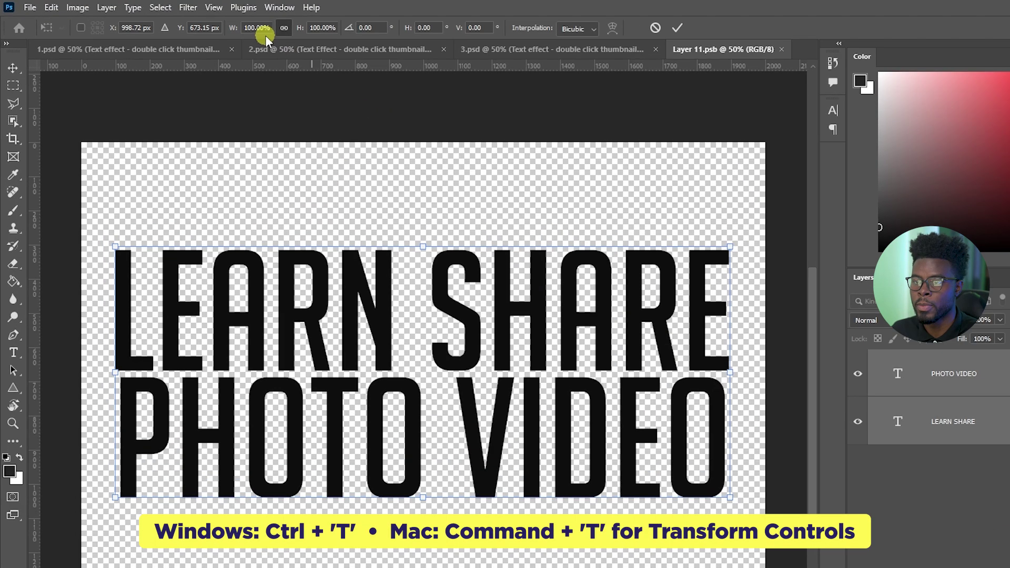
double_click(198, 21)
type("80")
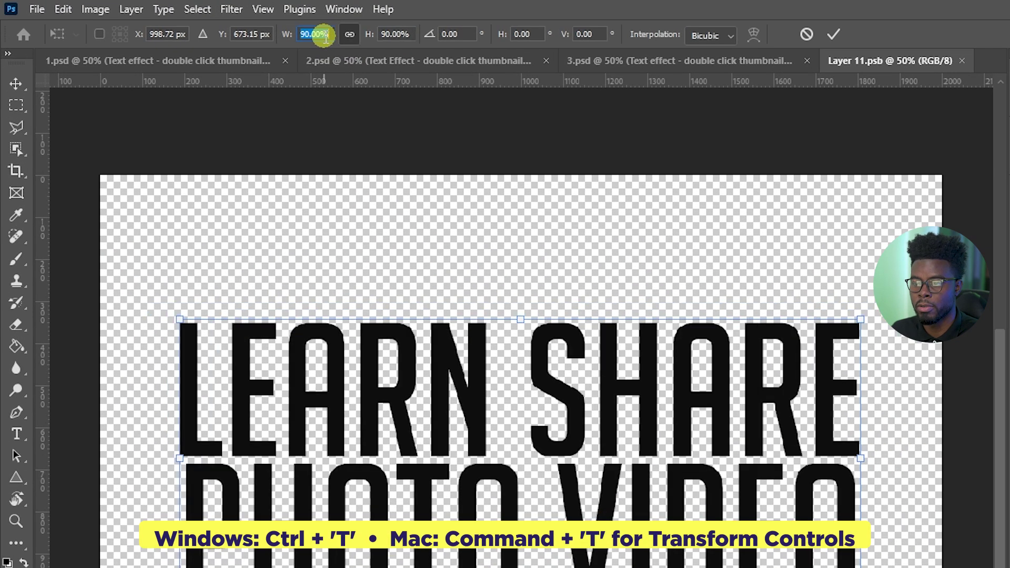
key("Return")
type("70")
key("Return")
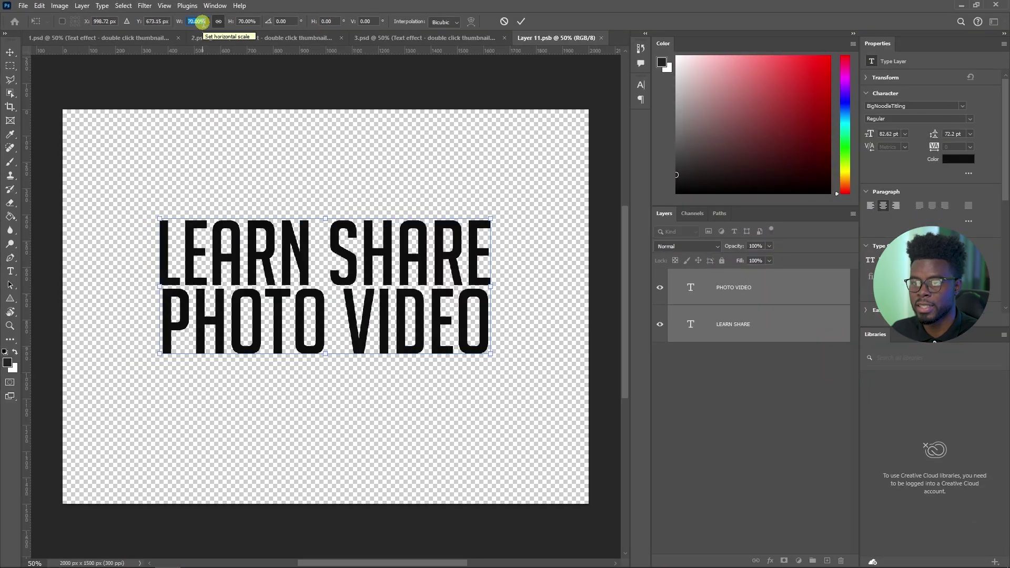
key("Return")
key("ctrl+s")
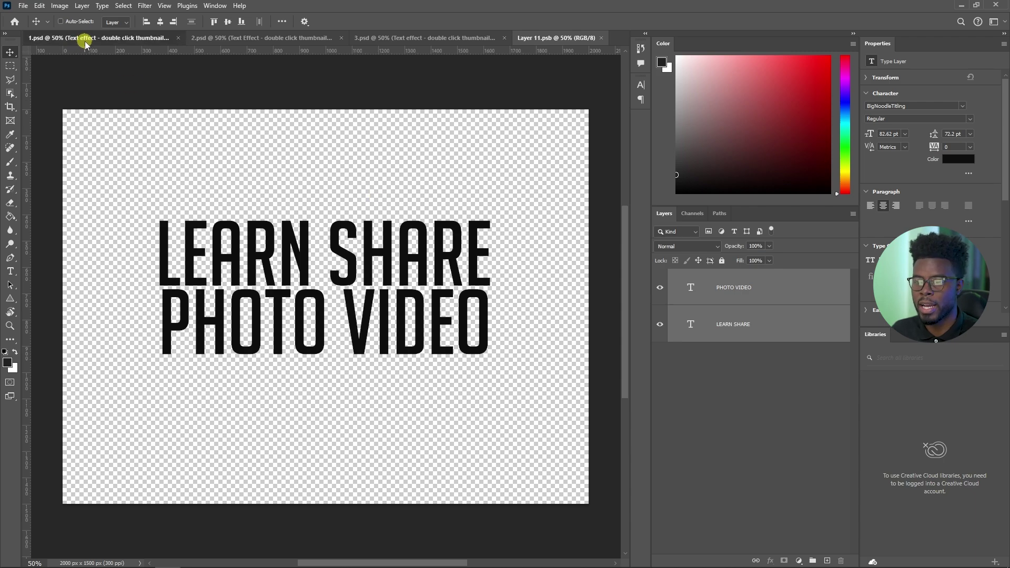
In 1.psd, hide the Text group's caption lines, leaving only the 3D lettering
key("ctrl+Tab")
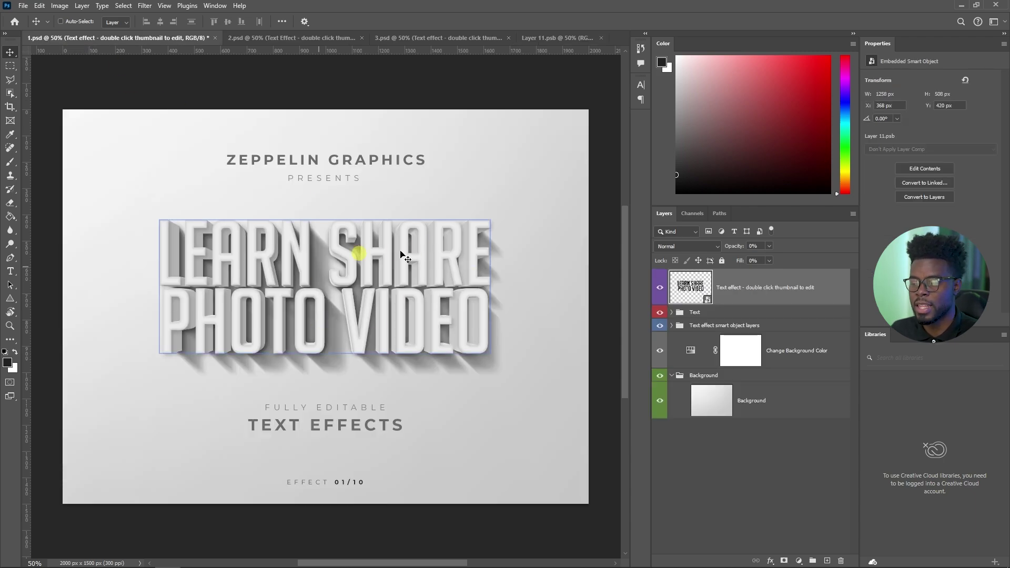
left_click(528, 293, "ctrl")
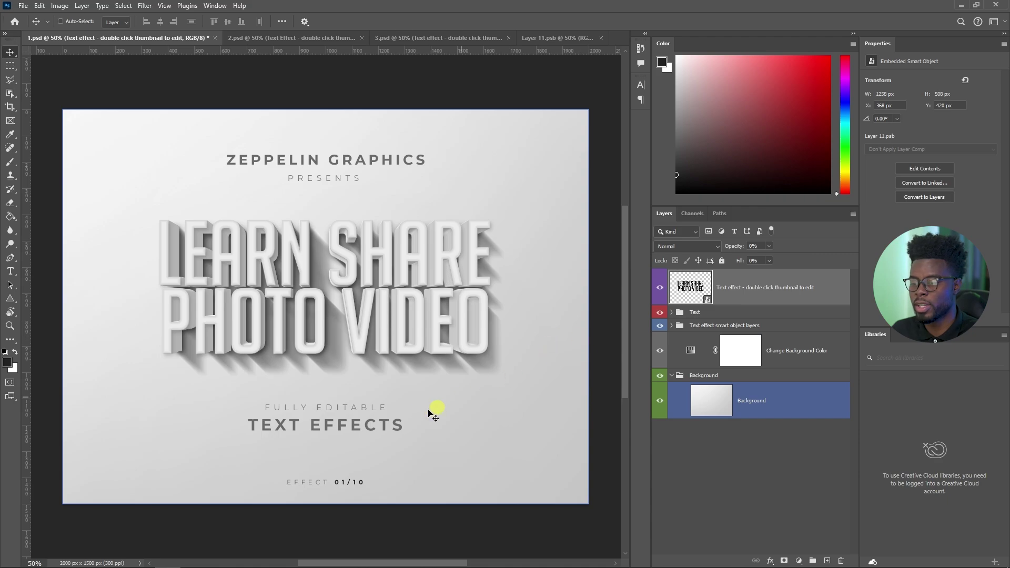
left_click(656, 312)
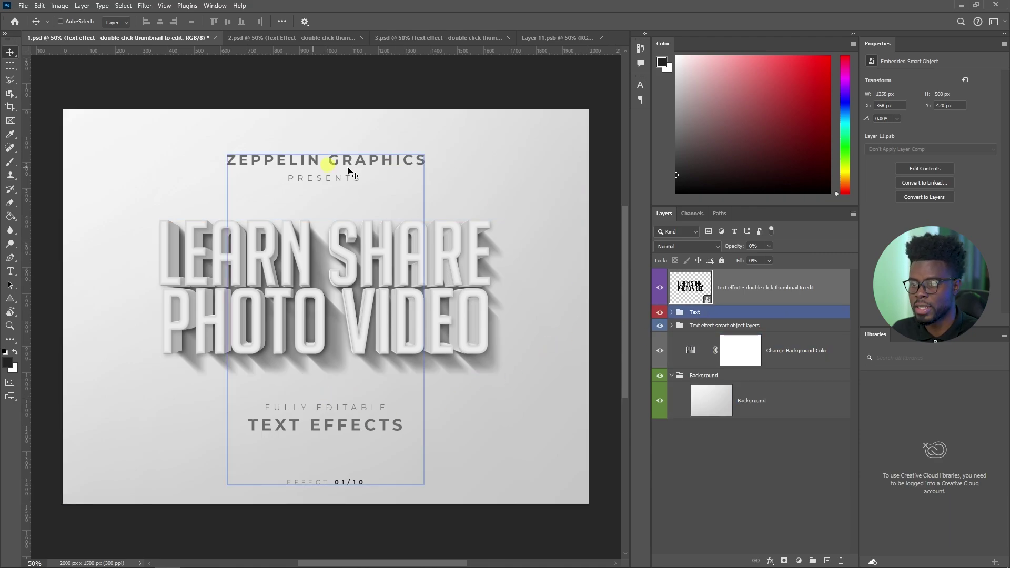
left_click(658, 314)
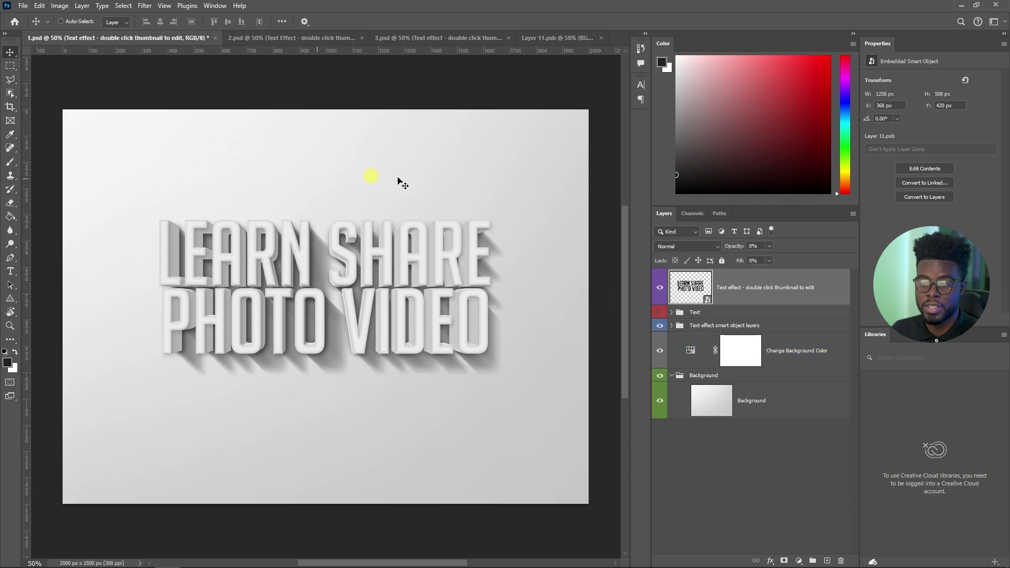
left_click(585, 395, "ctrl")
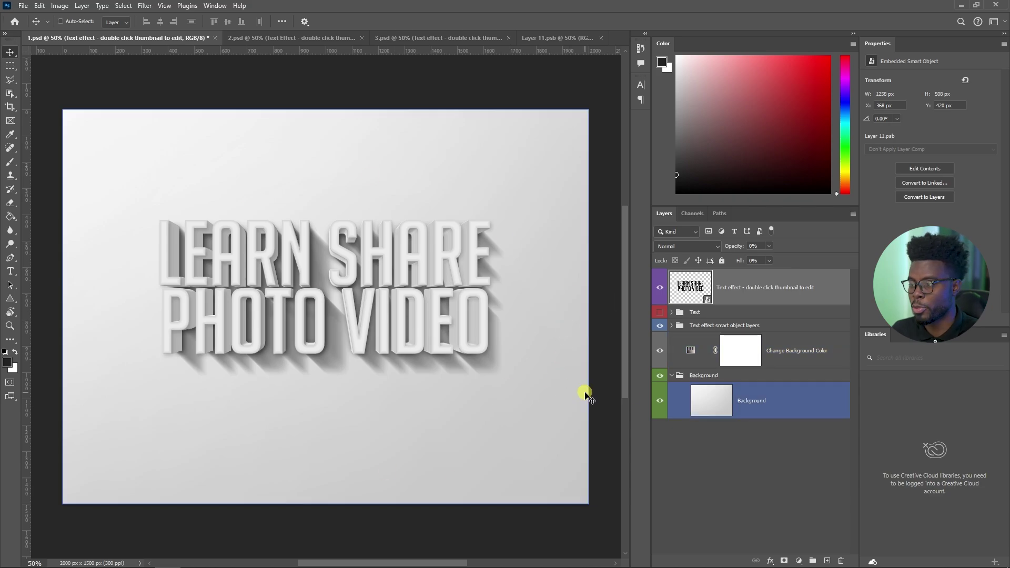
Expand the Text effect smart object group to reach its 3D and Shadow groups
left_click(675, 325)
left_click(672, 326)
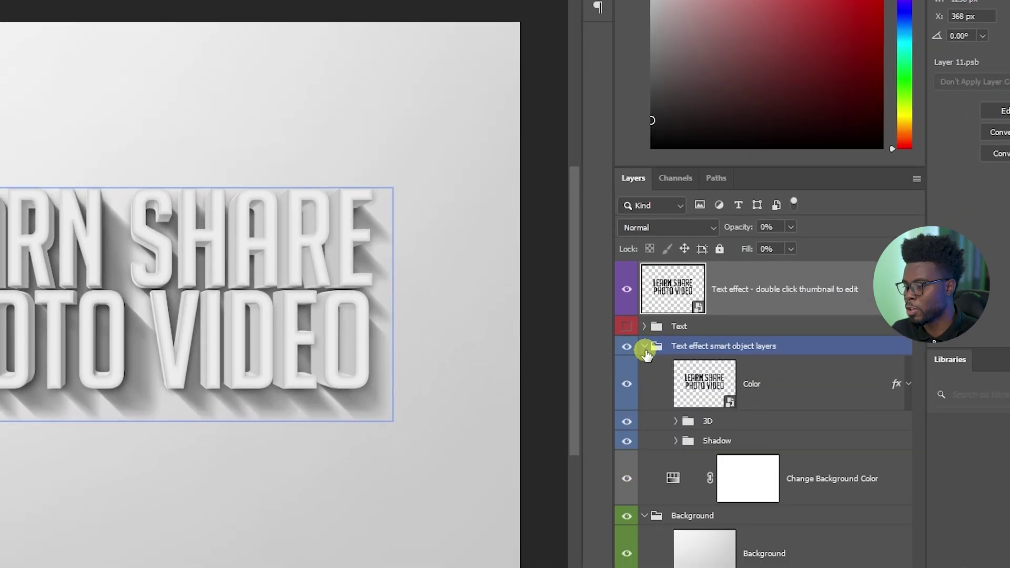
left_click(717, 458)
left_click(725, 425)
left_click(725, 444)
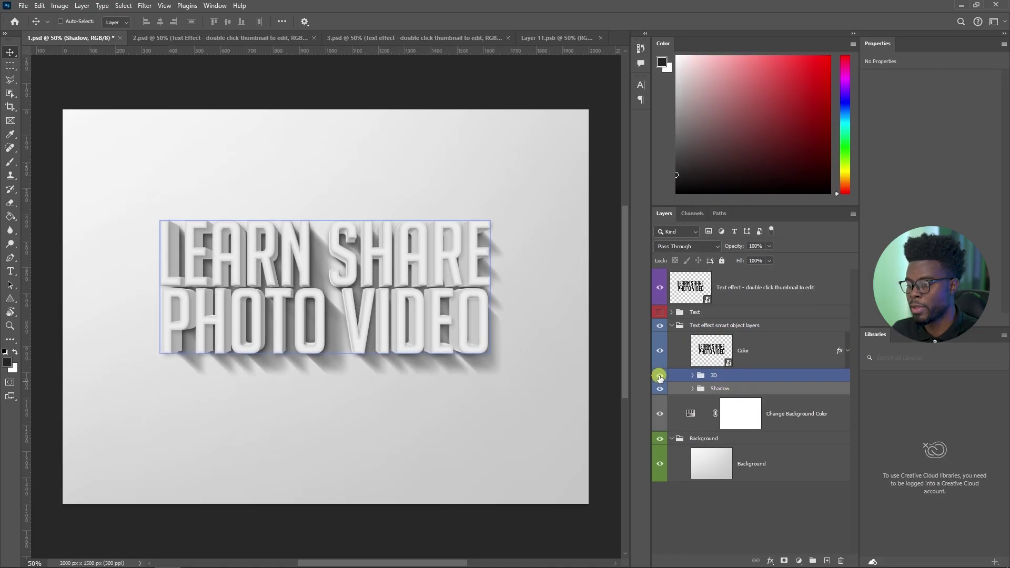
Toggle the 3D extrusion to compare, keep it visible, and lower Shadow opacity to 41%
left_click(627, 421)
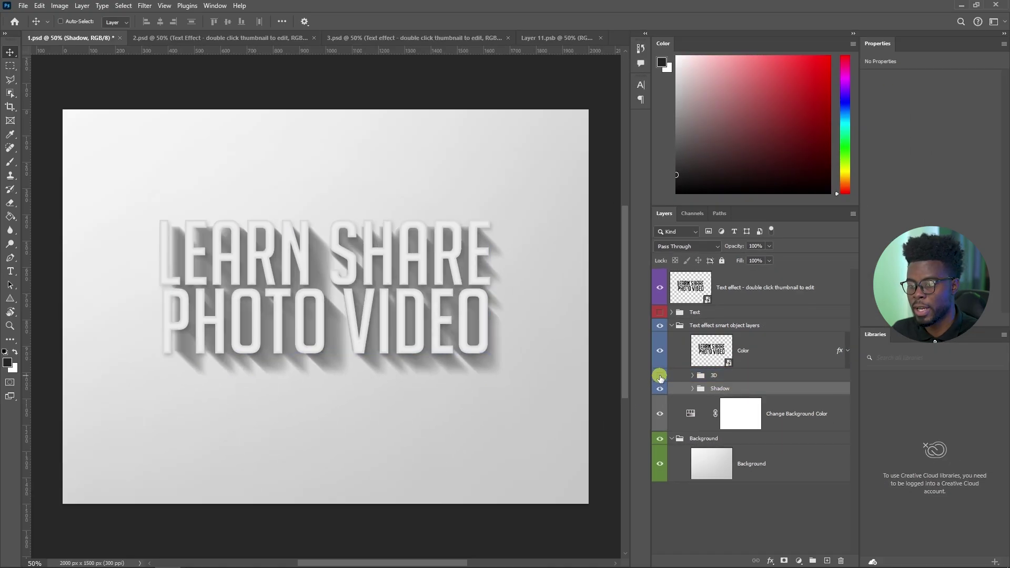
left_click(660, 375)
left_click(659, 376)
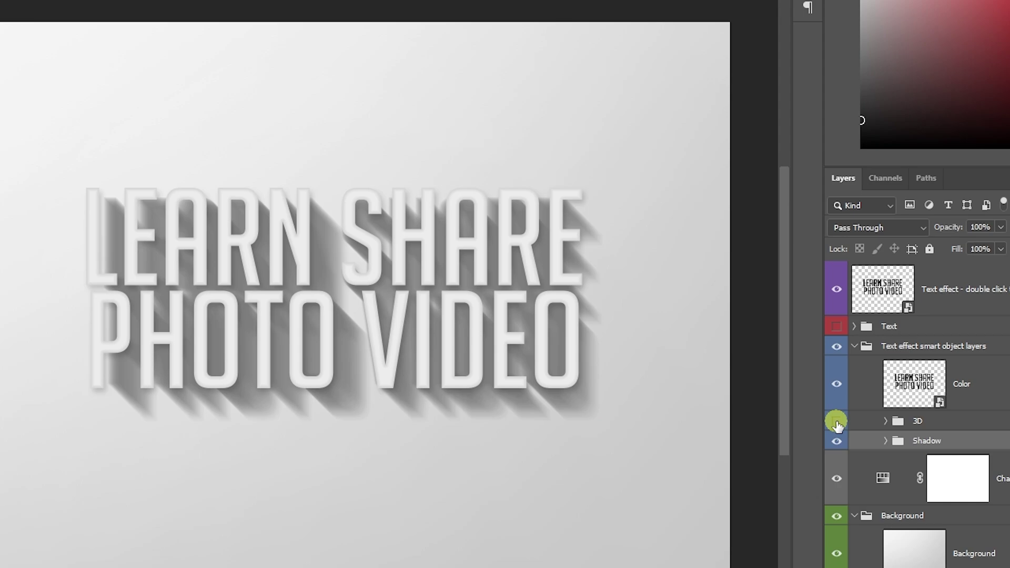
left_click(837, 421)
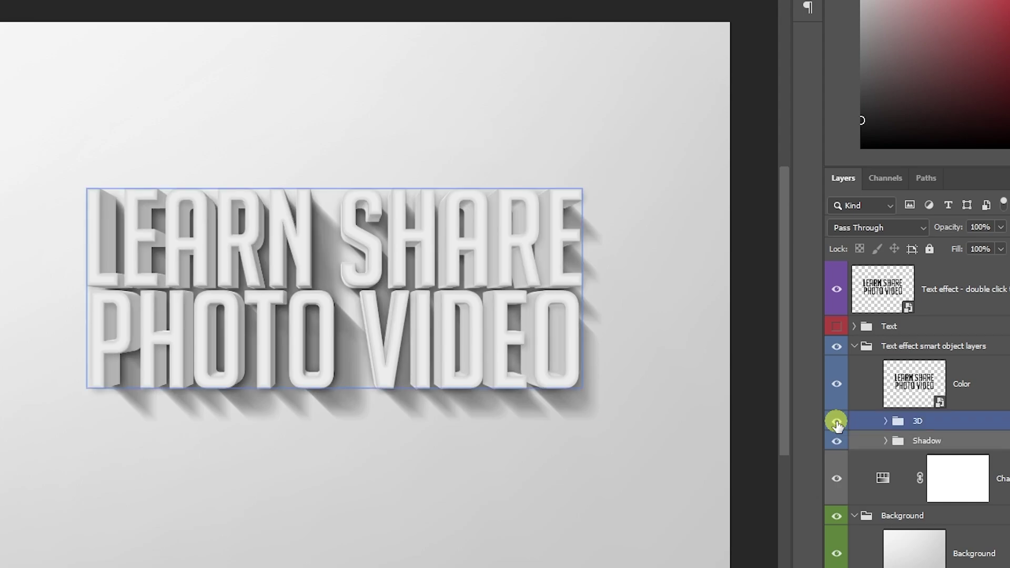
left_click(837, 424)
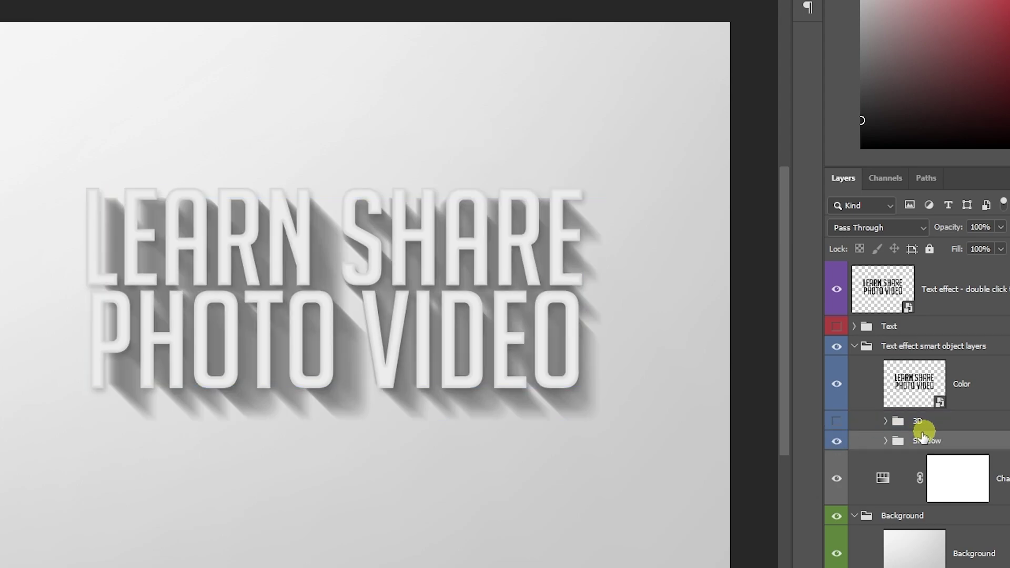
left_click(836, 421)
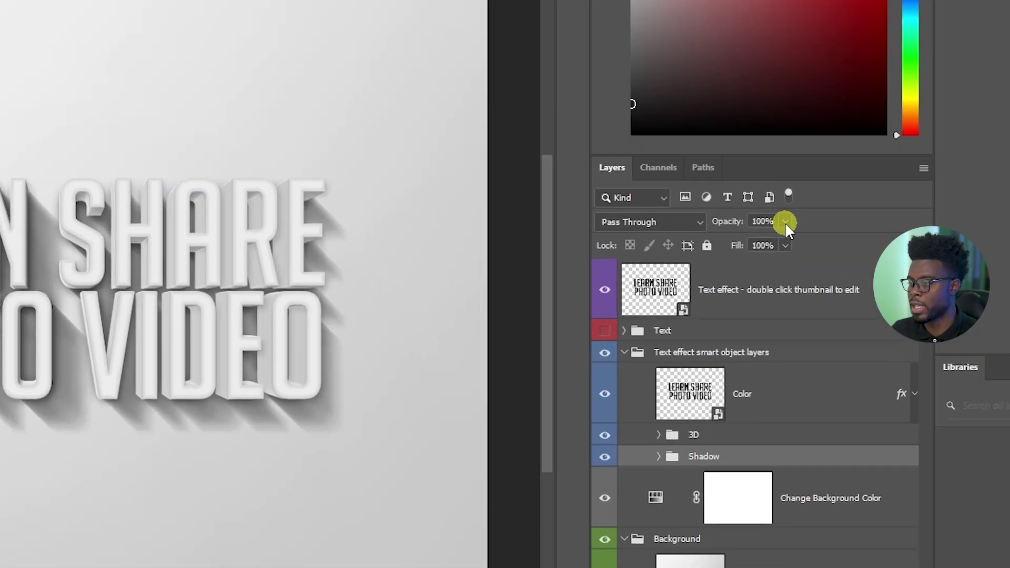
left_click(769, 245)
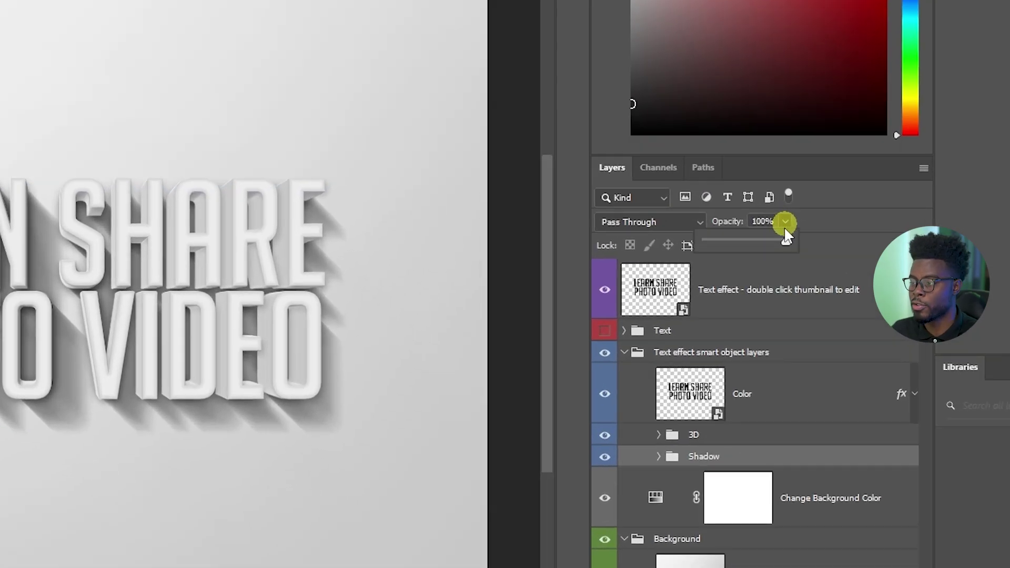
left_click_drag(770, 257, 746, 262)
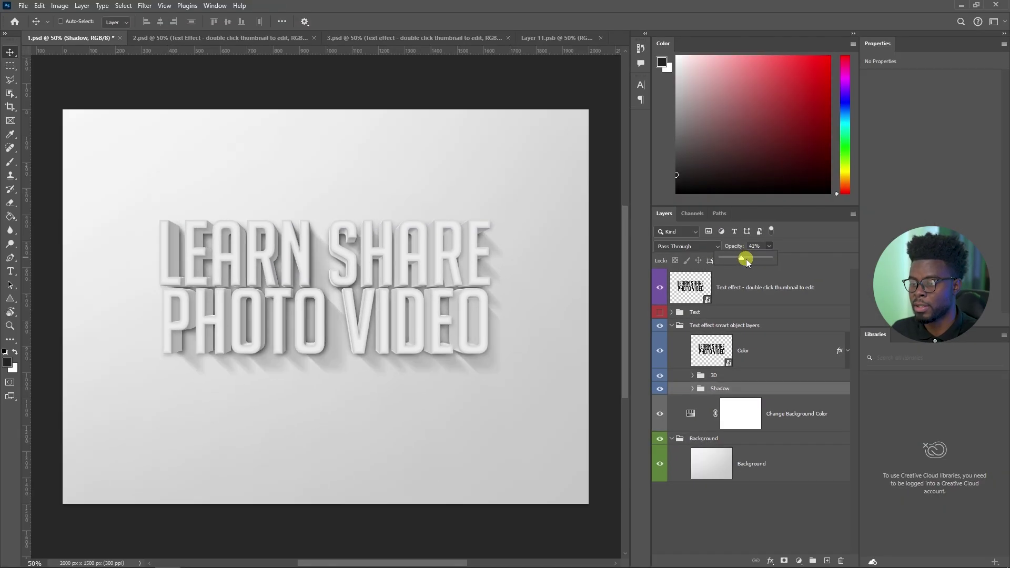
Colorize the Change Background Color adjustment to peach (Hue 27, Saturation 73)
left_click(758, 465)
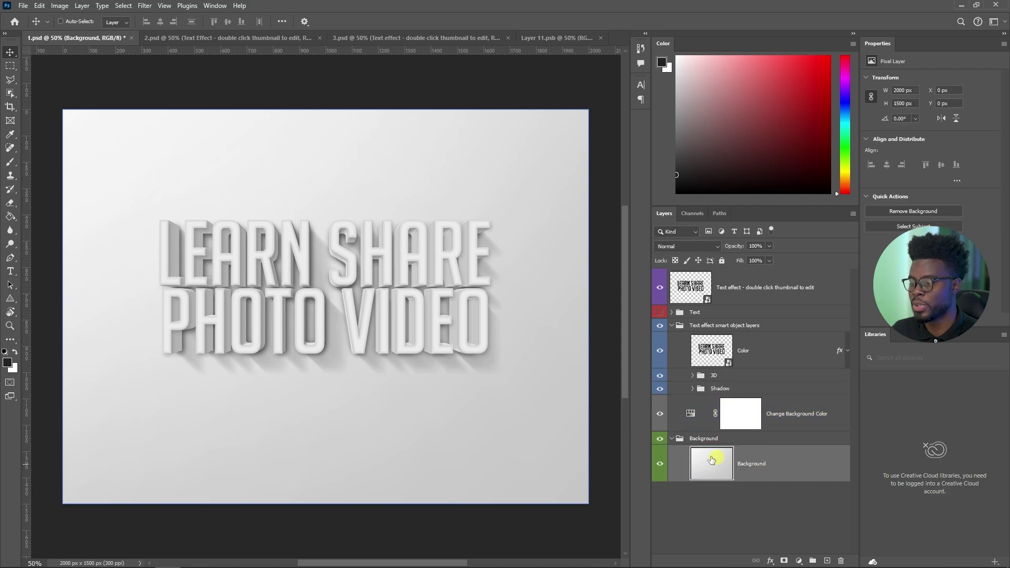
left_click(754, 417)
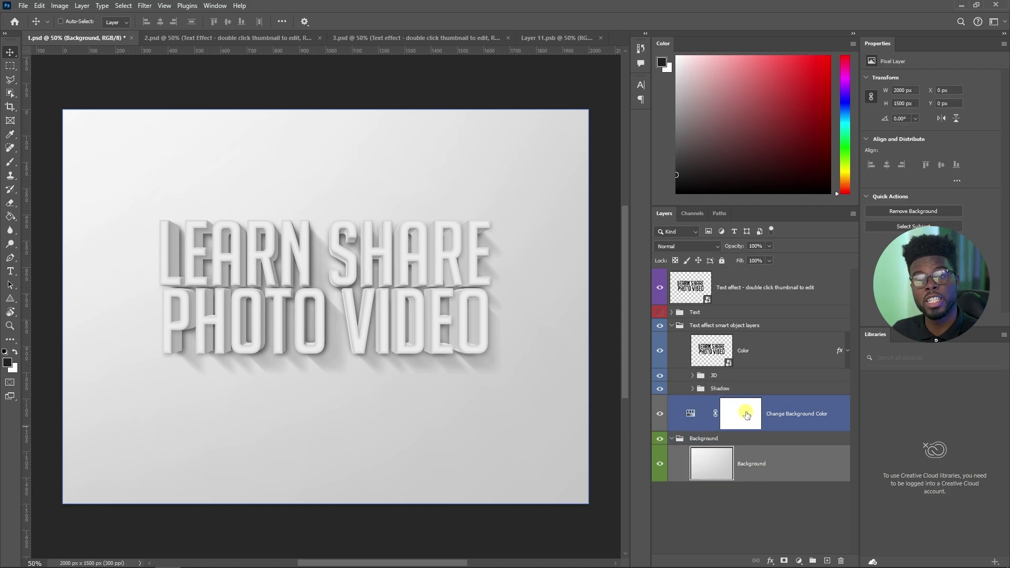
left_click(690, 415)
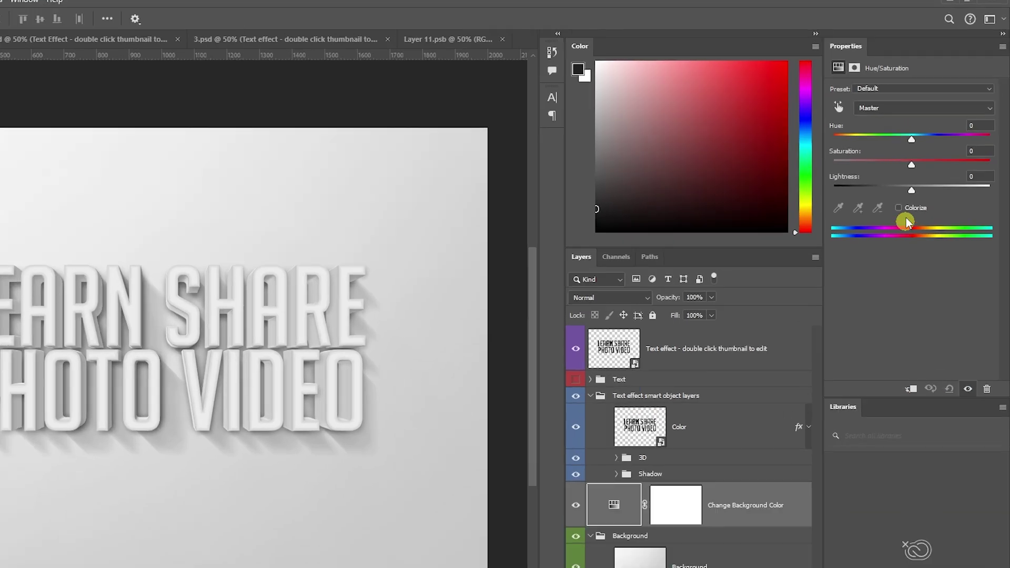
left_click(921, 174)
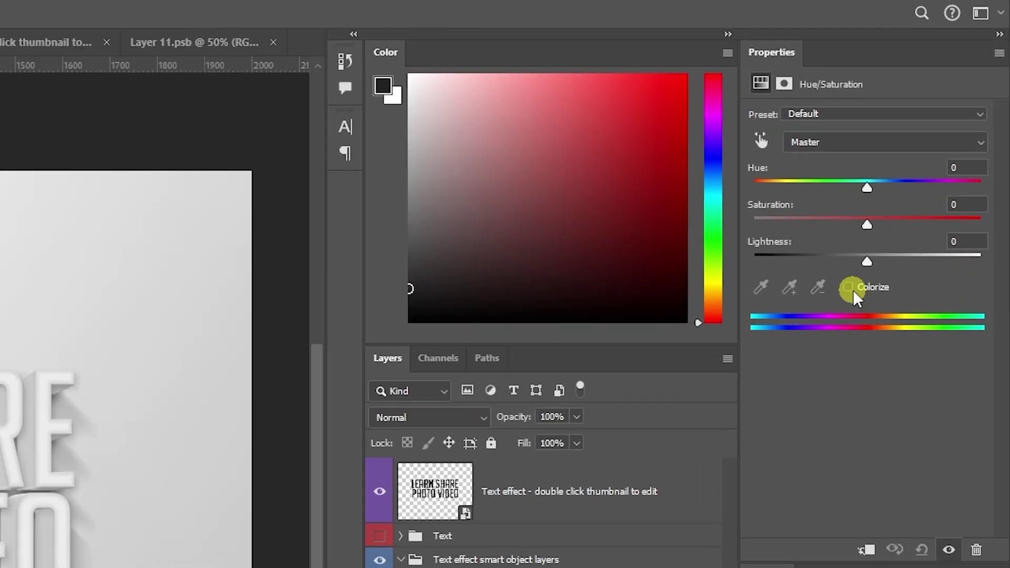
left_click(848, 287)
left_click_drag(783, 184, 849, 186)
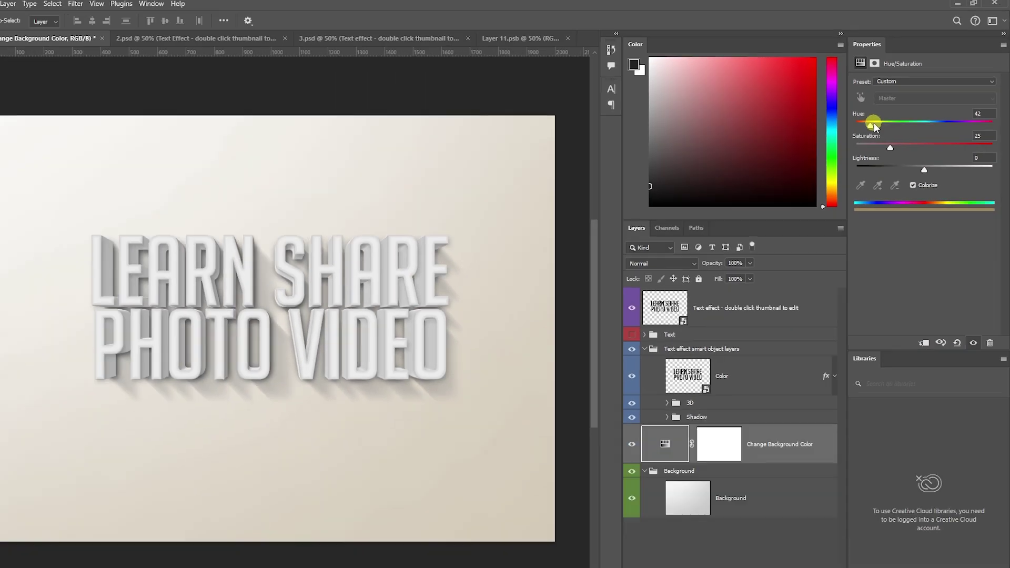
left_click_drag(921, 118, 934, 140)
left_click(899, 141)
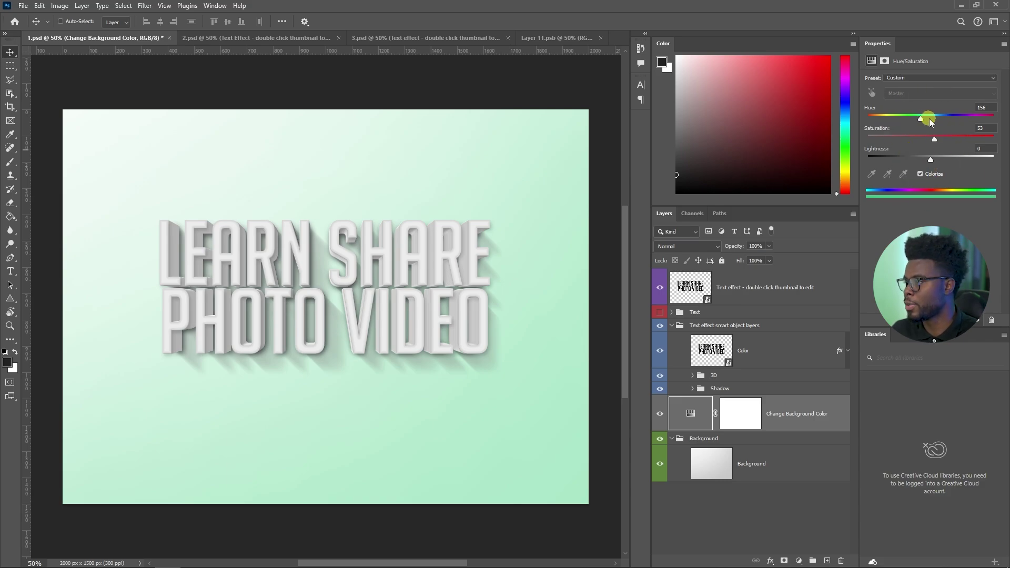
left_click_drag(929, 119, 951, 117)
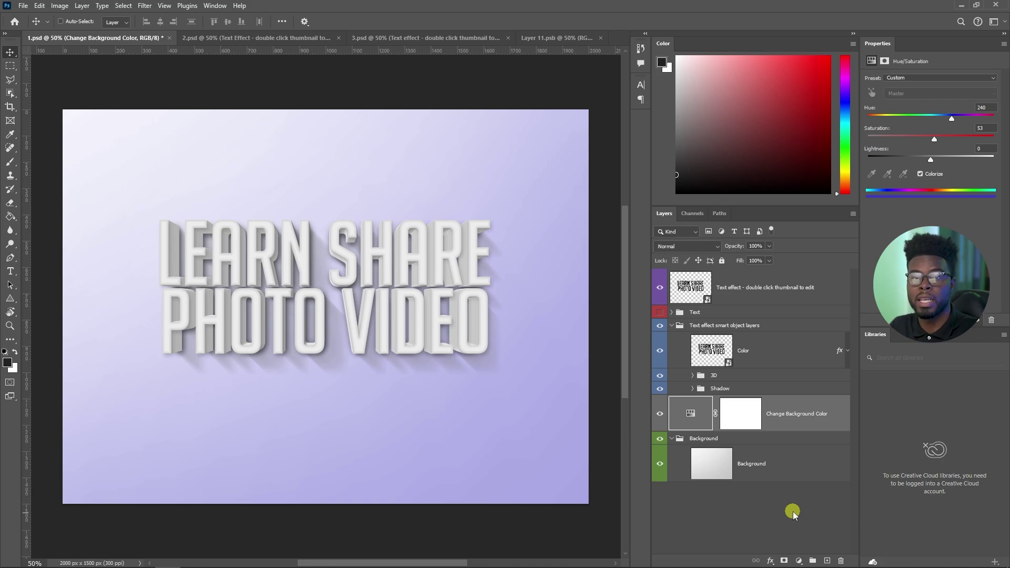
left_click(877, 116)
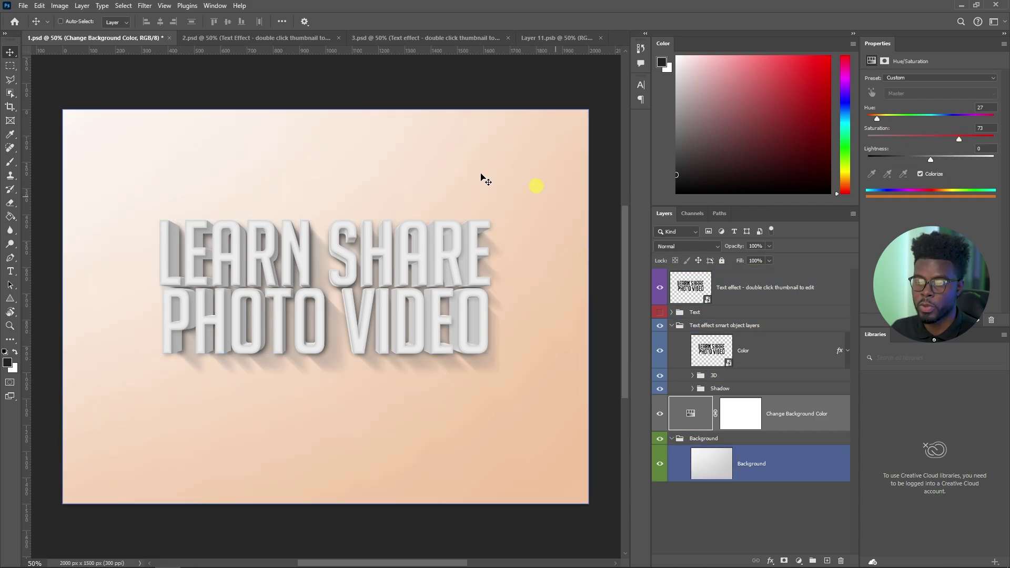
Hide the Background group so the 3D text sits on a transparent canvas
left_click(665, 441)
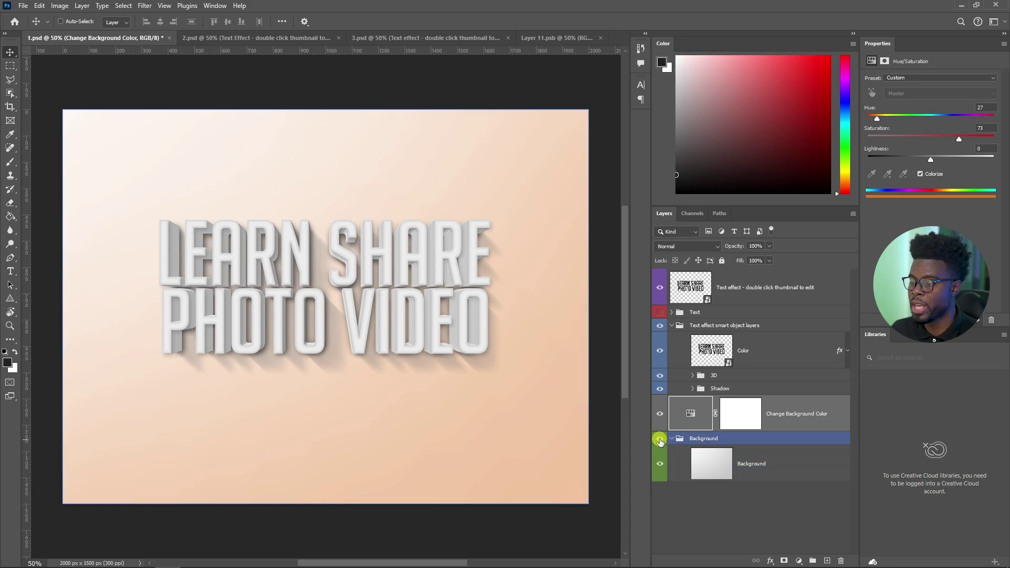
left_click(660, 440)
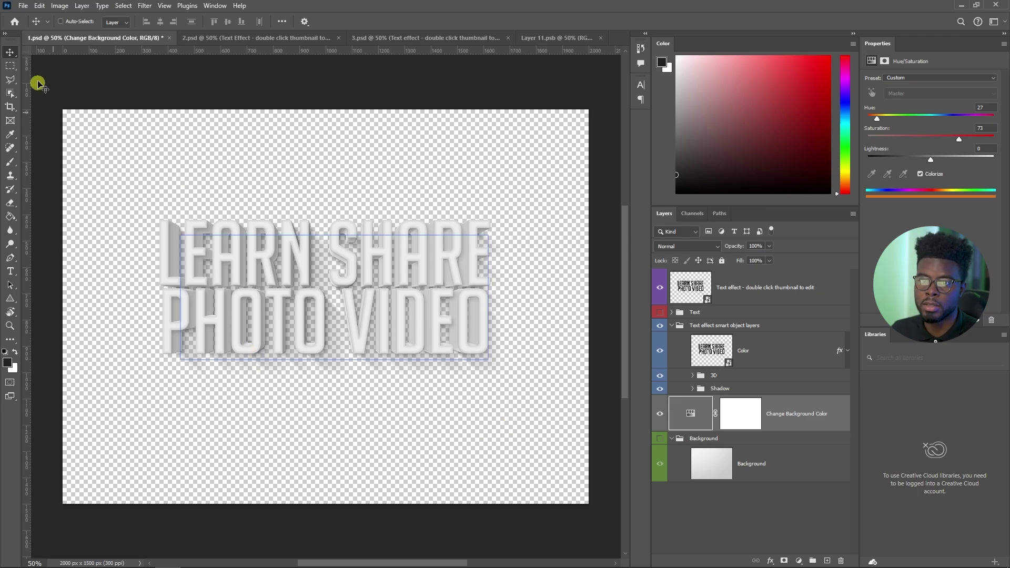
left_click(23, 6)
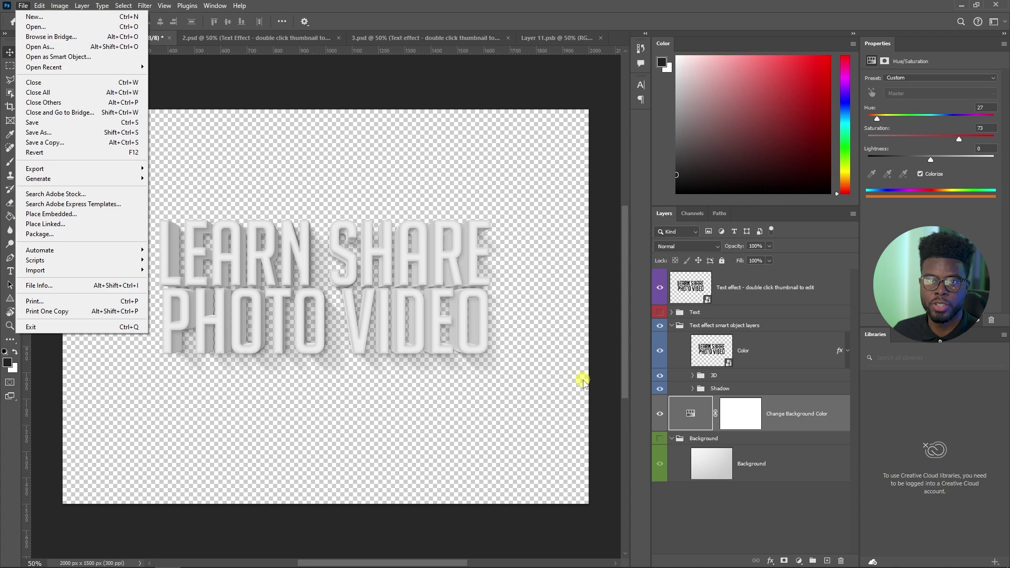
Dismiss the File menu and switch from 2.psd (BLACK NOVA) to 3.psd (WOOD WORKS)
left_click(286, 40)
left_click(286, 39)
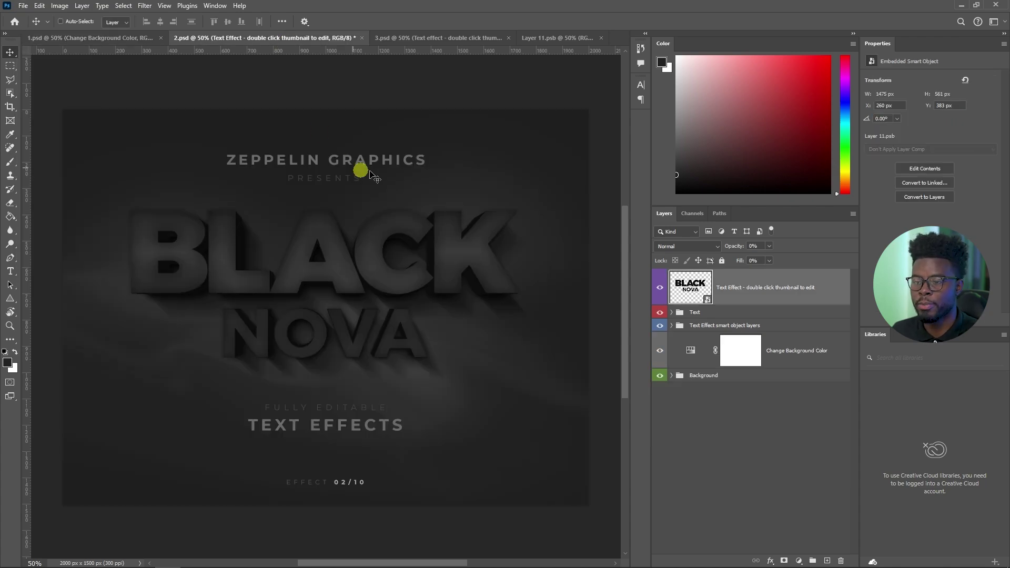
left_click(447, 39)
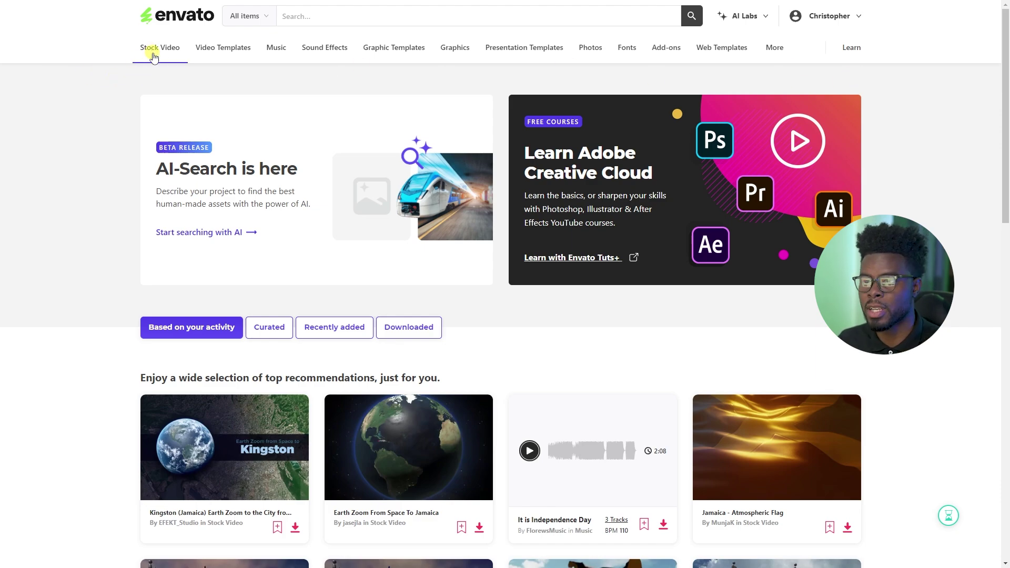
Return to the Envato Elements home page and browse its top navigation toward Stock Video
mouse_move(153, 57)
mouse_move(287, 55)
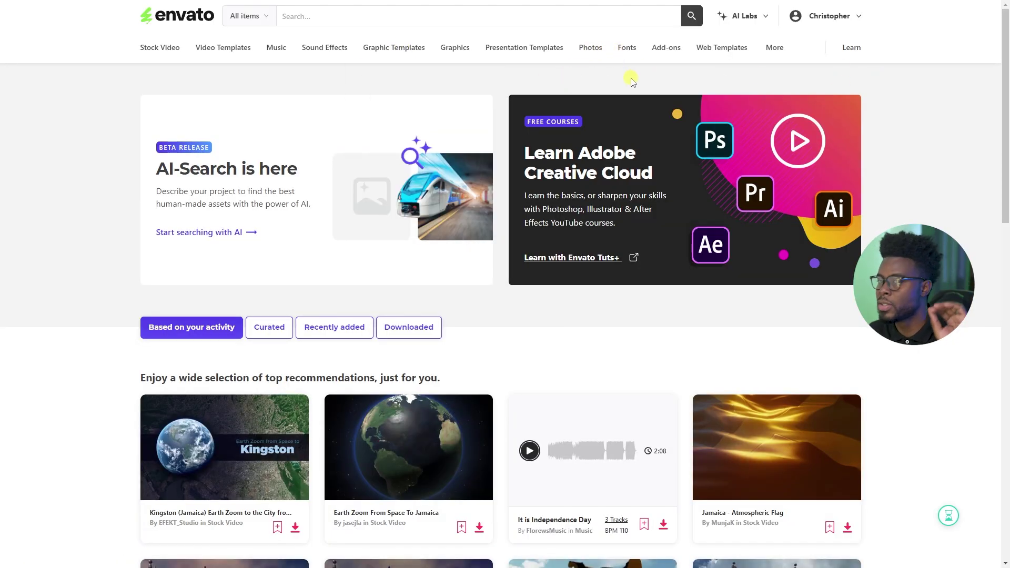
Open the full Stock Video listing and filter it to 4K (UHD) resolution
mouse_move(159, 53)
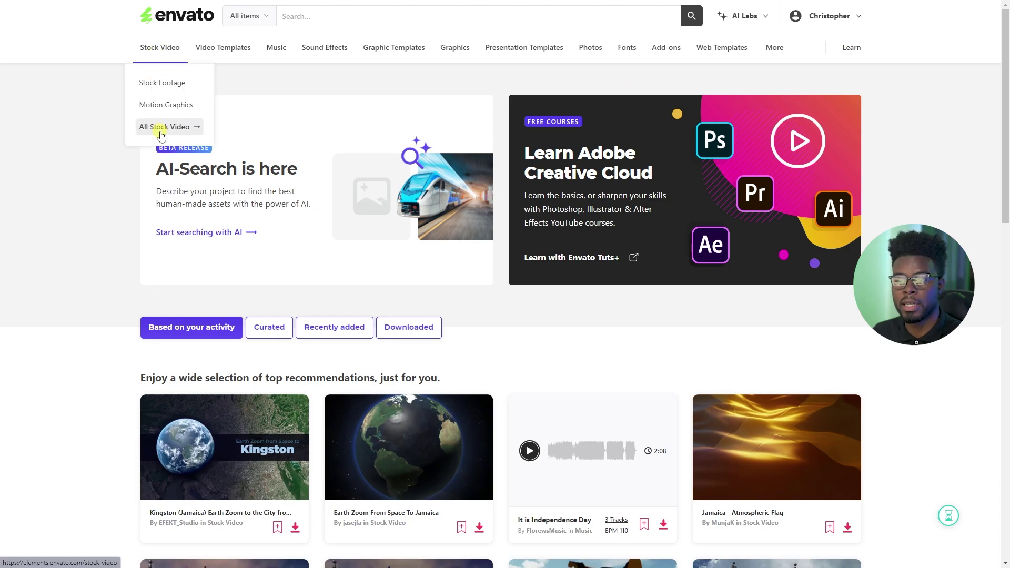
left_click(129, 142)
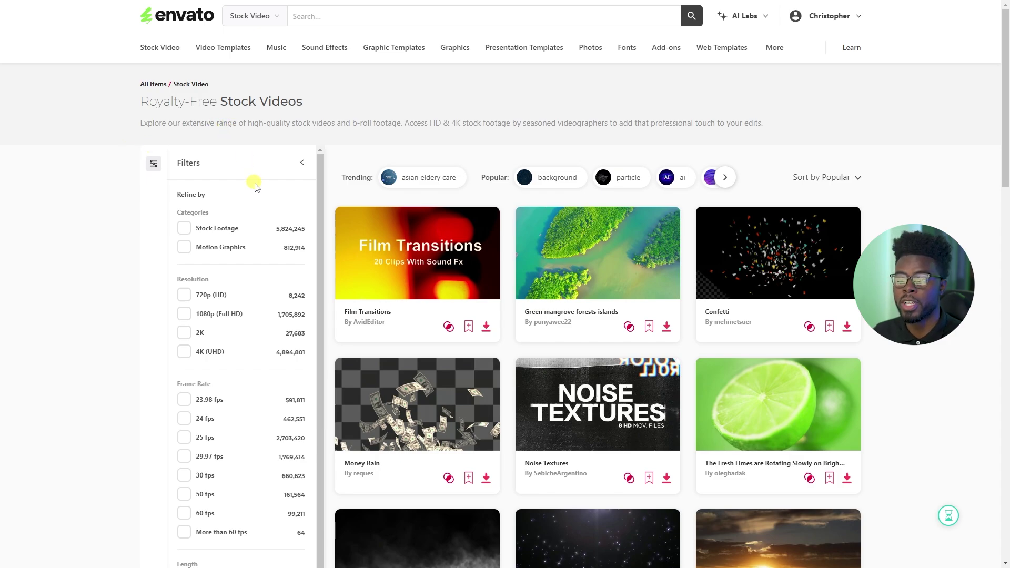
scroll(257, 186, "down", 1)
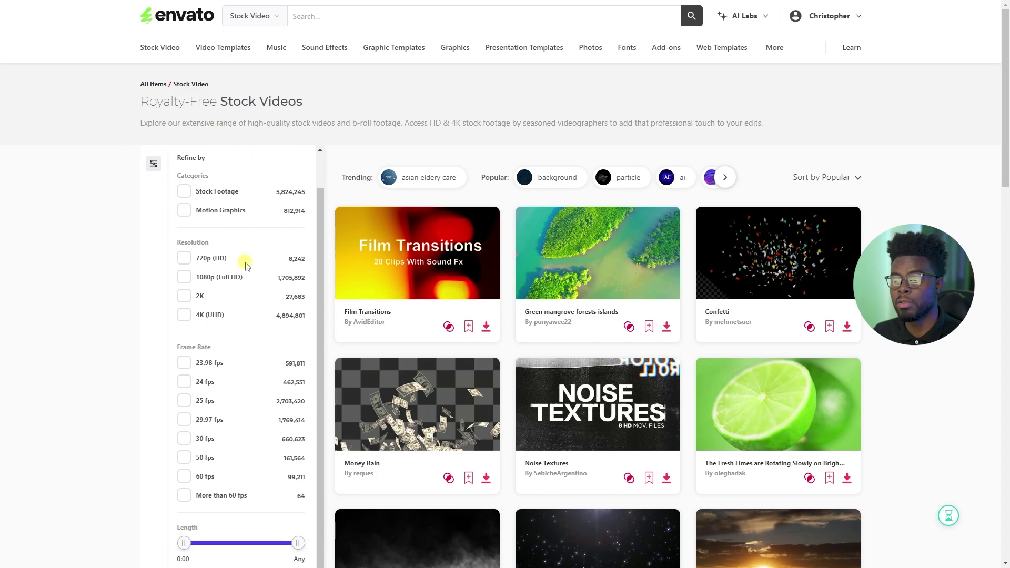
left_click(184, 315)
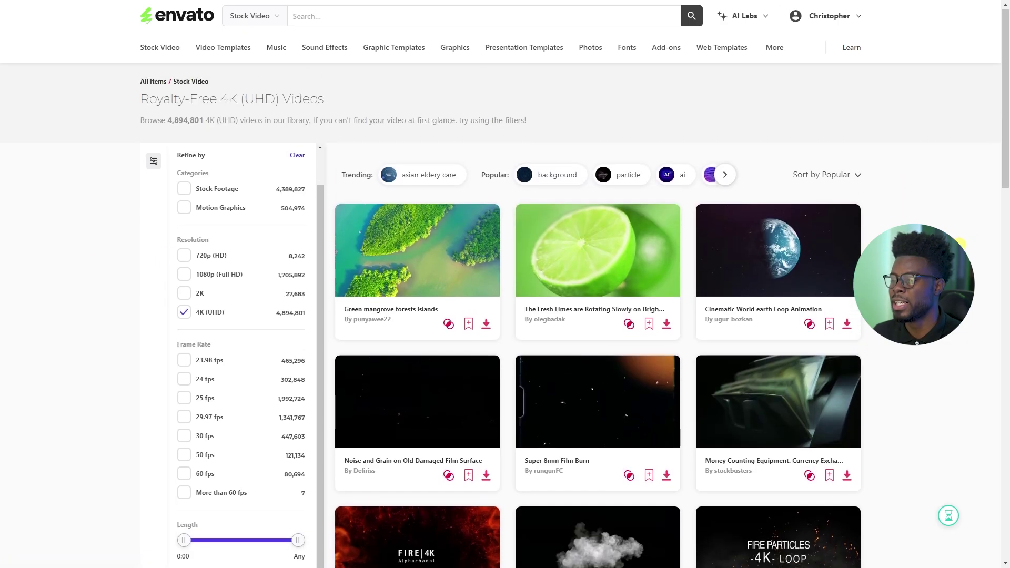
mouse_move(625, 275)
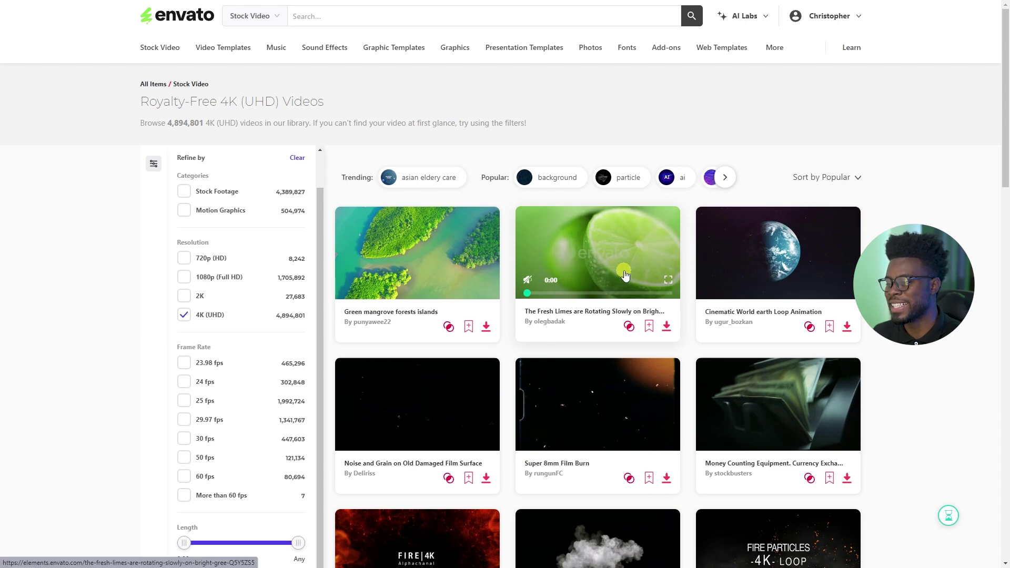
Open the Fresh Limes rotating video and list all 220,710 similar stock videos
left_click(621, 274)
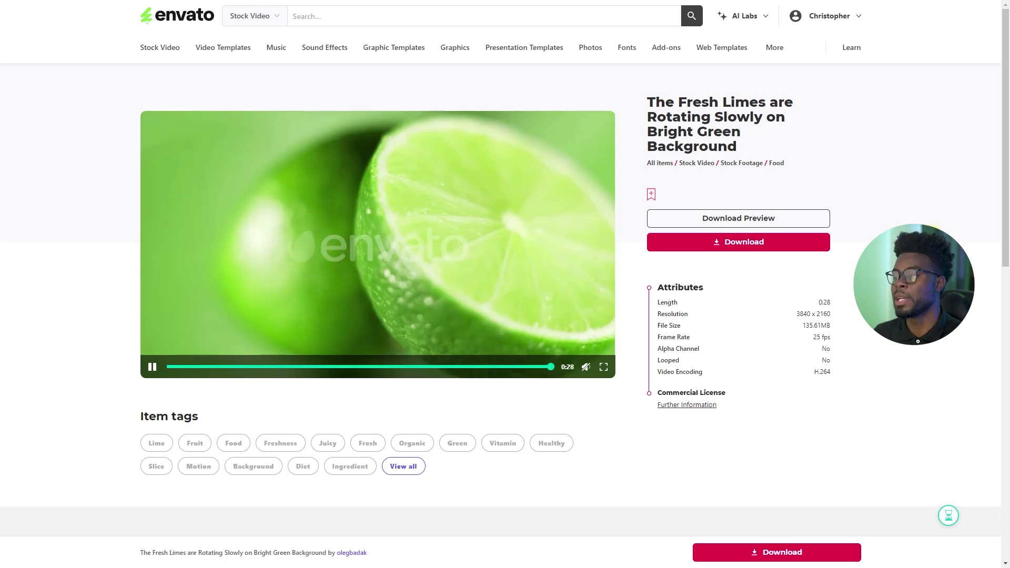
scroll(505, 300, "down", 7)
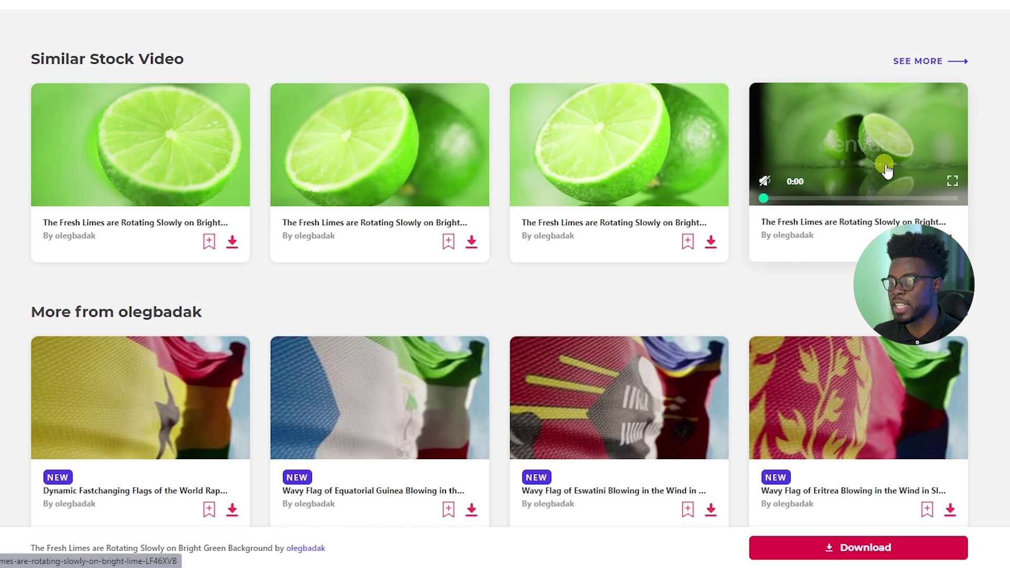
left_click(926, 62)
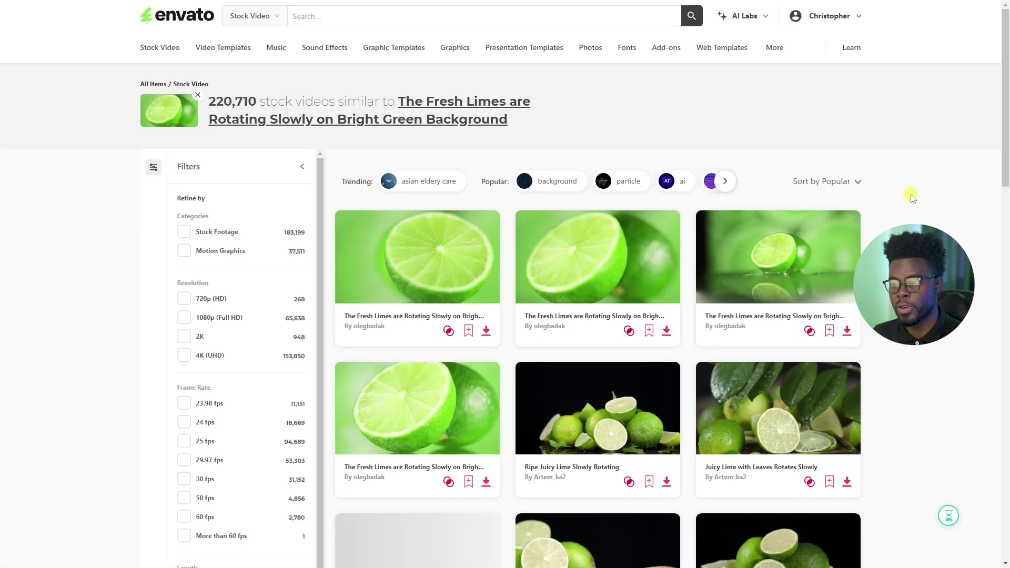
scroll(916, 200, "down", 4)
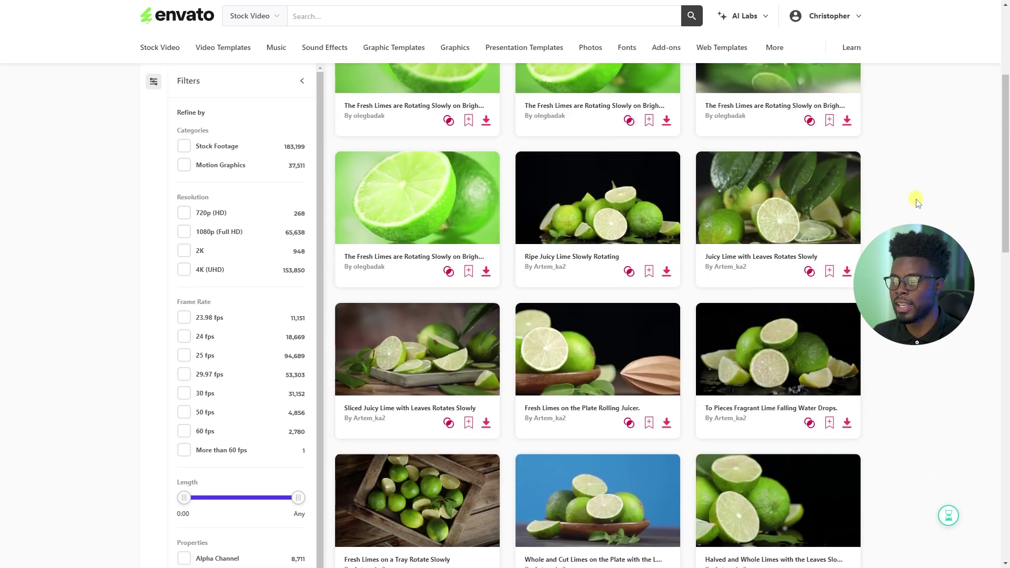
scroll(915, 203, "down", 5)
mouse_move(662, 267)
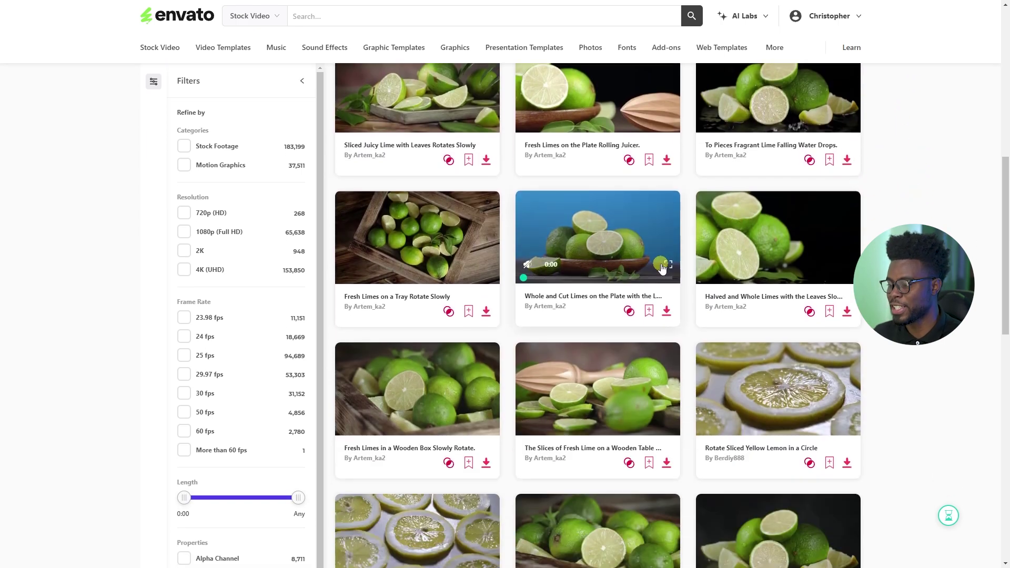
scroll(668, 268, "up", 10)
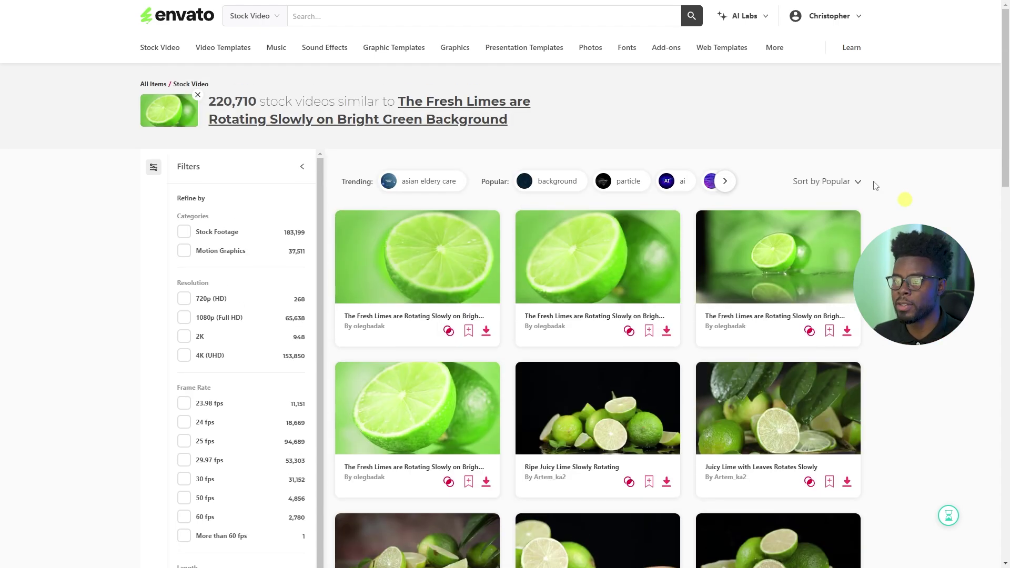
Browse the All Music library and preview the Sunny Hip Hop track
mouse_move(278, 55)
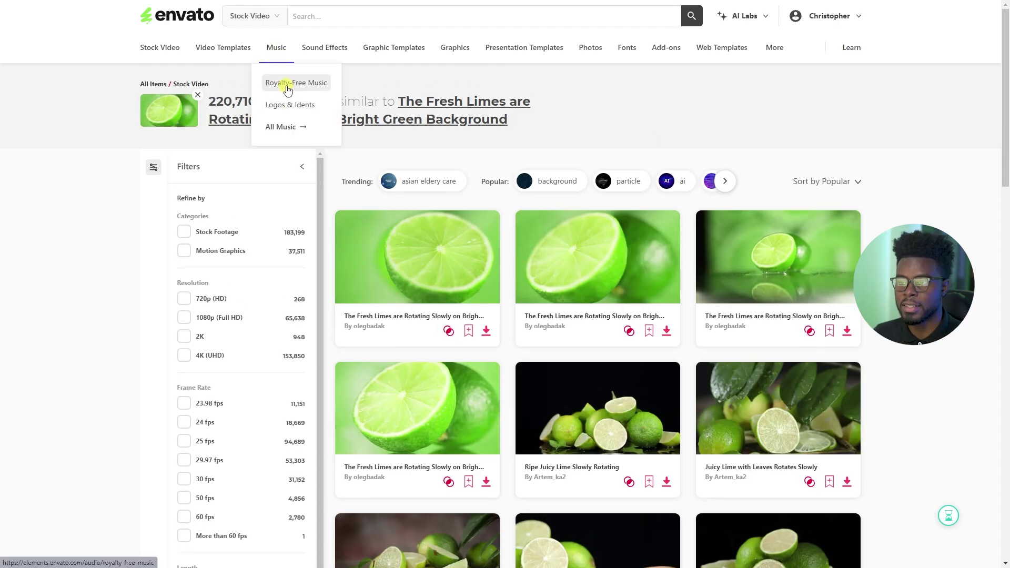
left_click(279, 127)
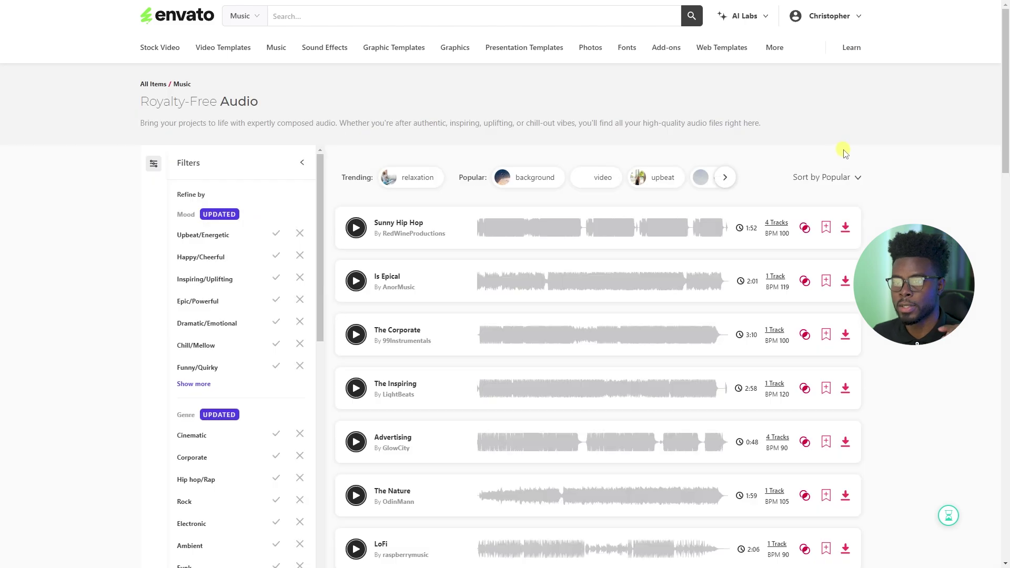
scroll(847, 147, "down", 1)
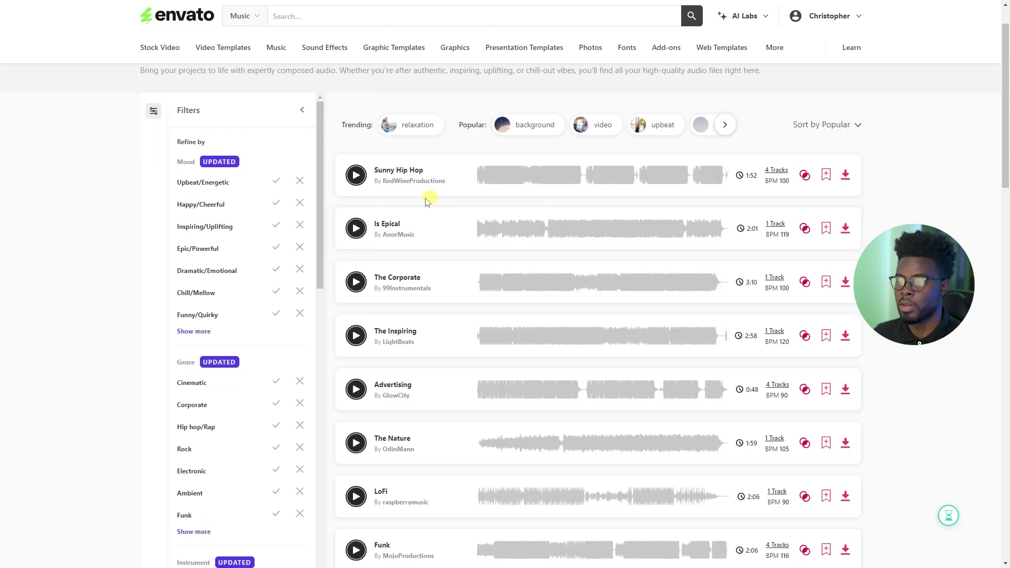
left_click(355, 177)
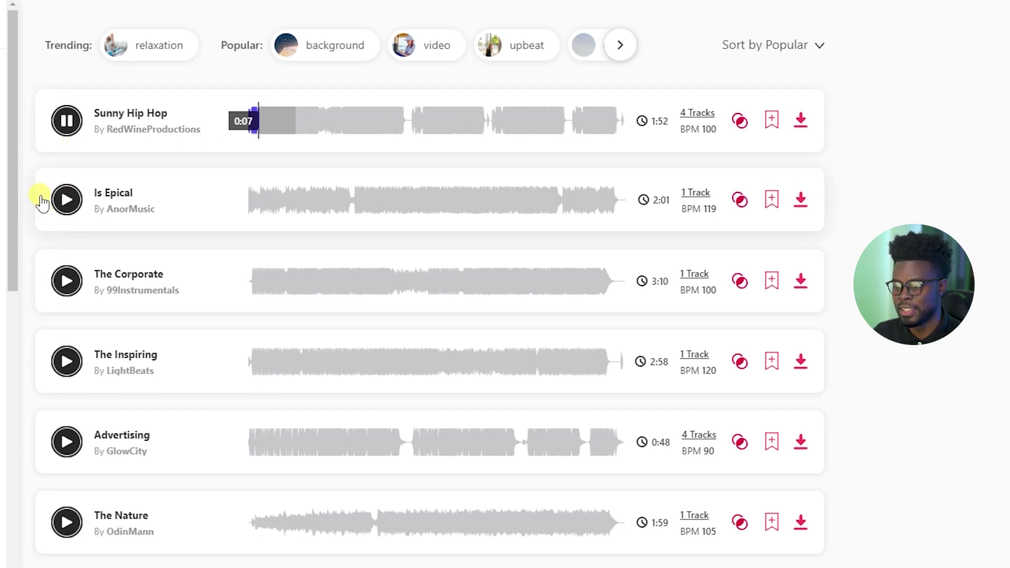
scroll(43, 224, "down", 5)
scroll(47, 315, "up", 2)
scroll(49, 339, "down", 5)
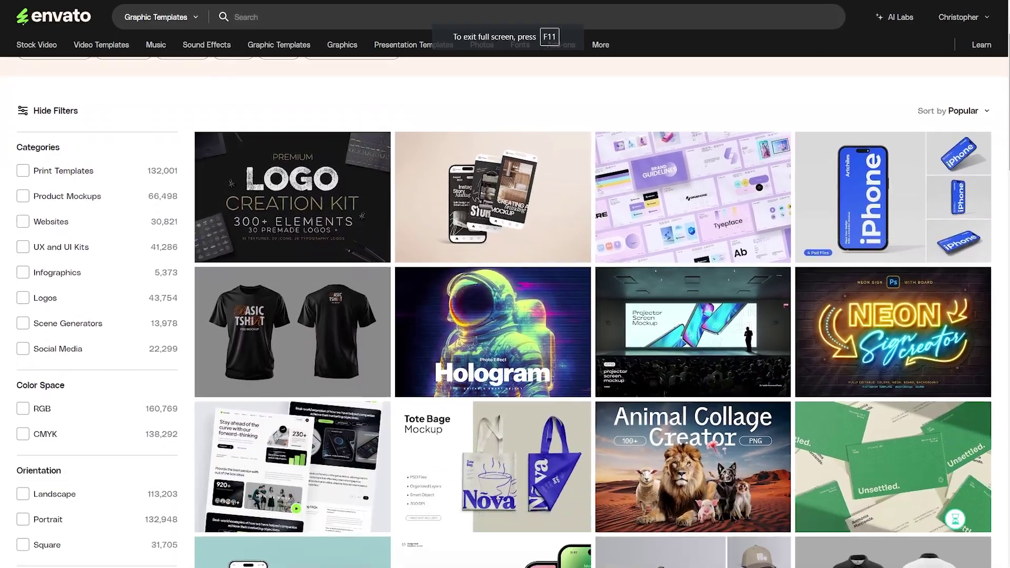
scroll(599, 316, "down", 10)
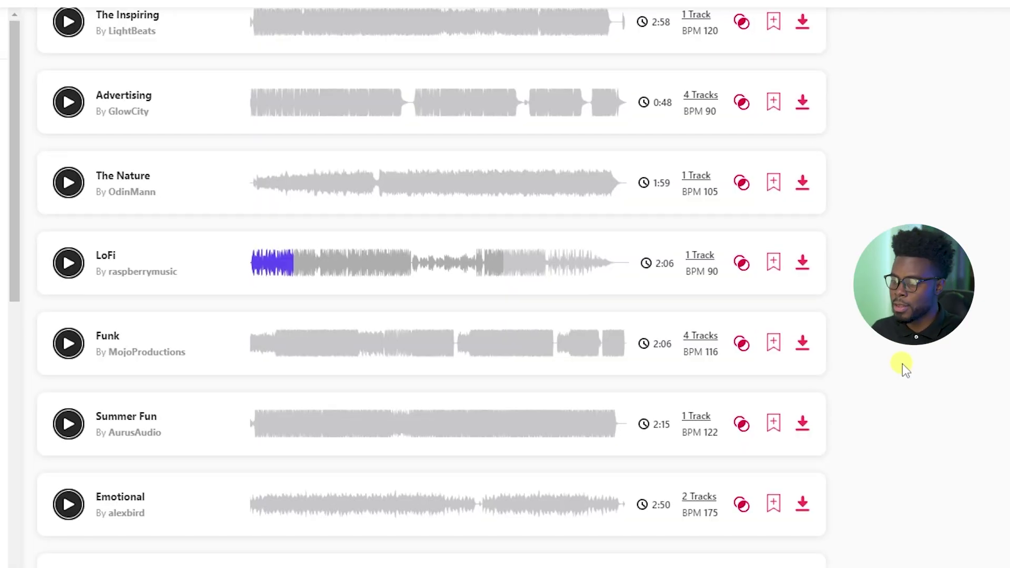
scroll(728, 334, "up", 7)
scroll(729, 334, "down", 20)
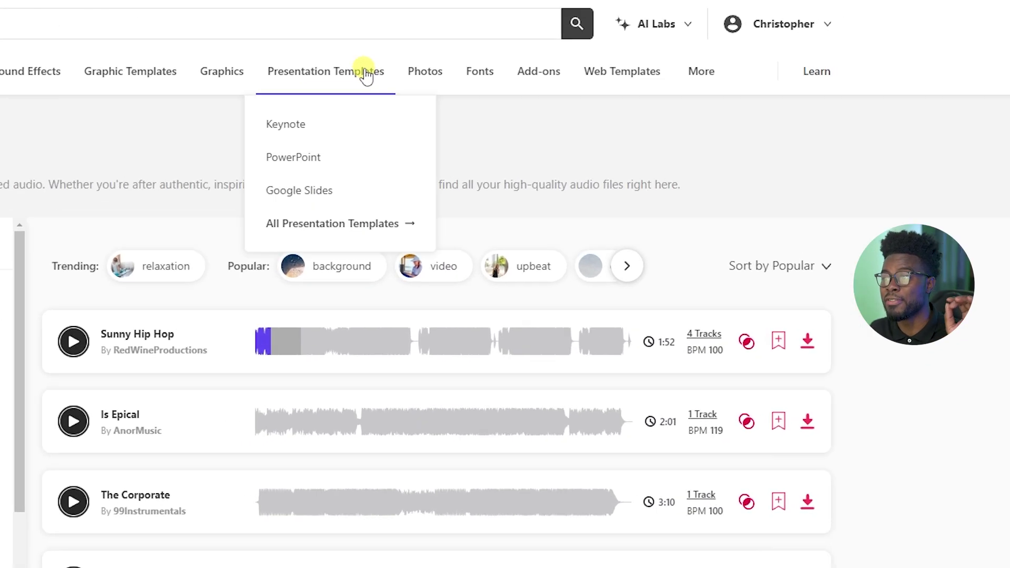
Filter presentation templates to Google Slides and scroll through the results
left_click(338, 191)
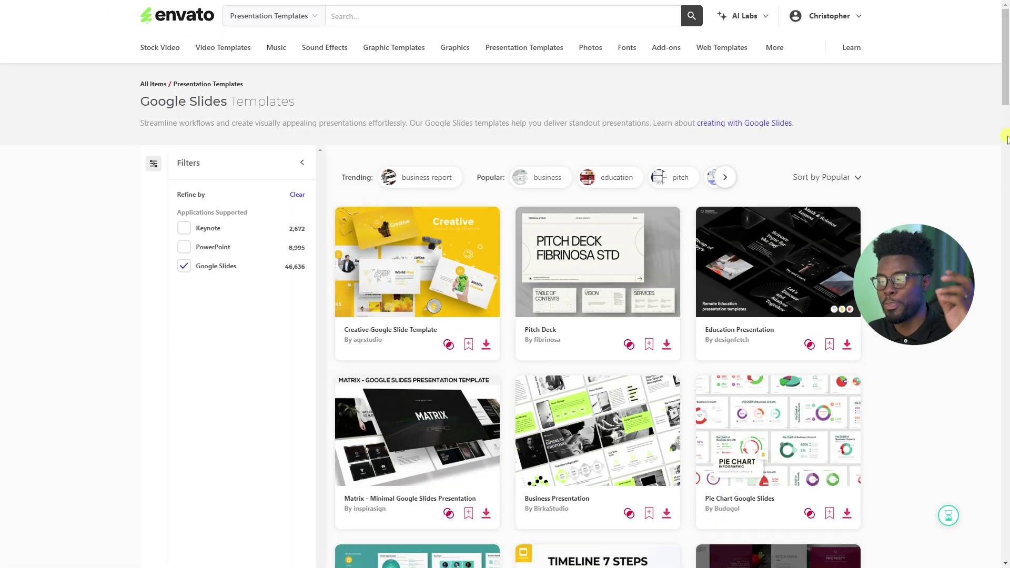
scroll(1002, 149, "down", 7)
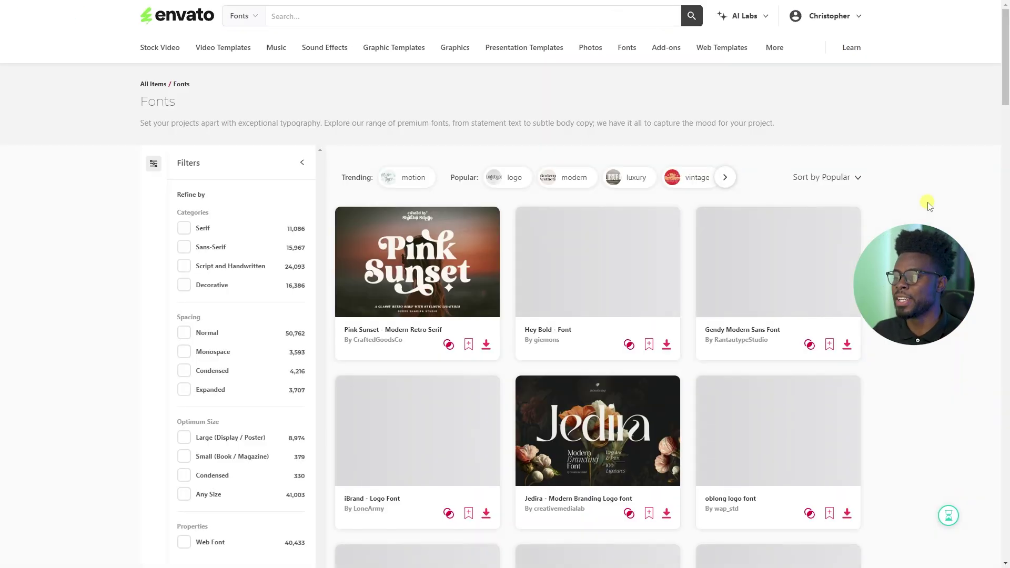
Scroll the Fonts grid and open the Perfect Condensed font's item page
scroll(926, 204, "down", 2)
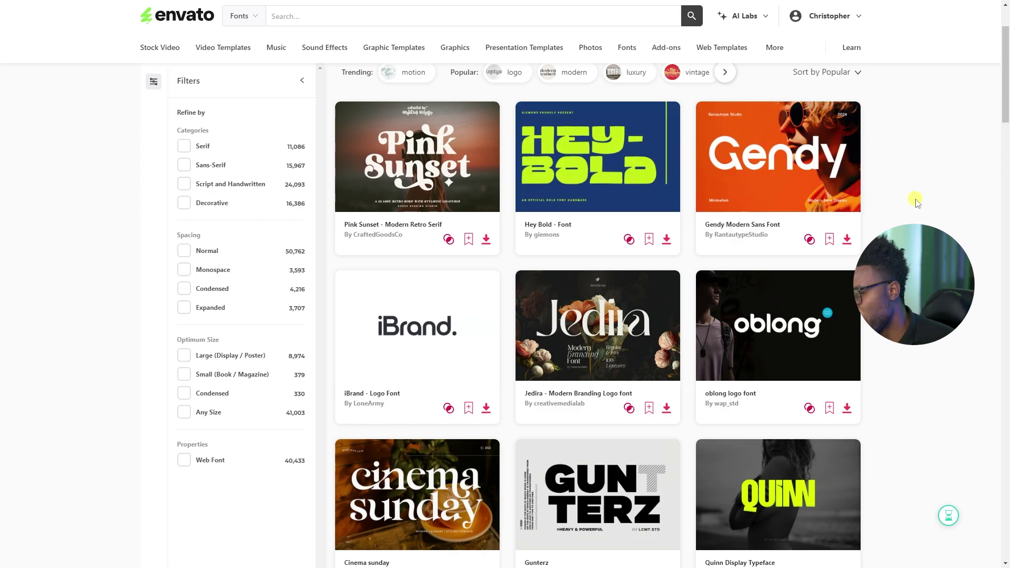
scroll(915, 203, "up", 2)
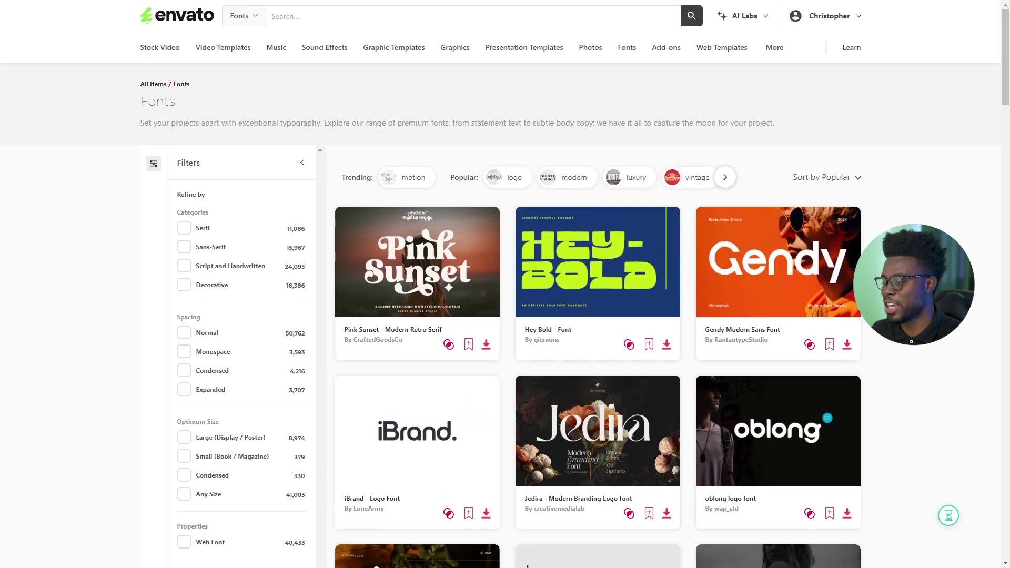
scroll(925, 204, "down", 8)
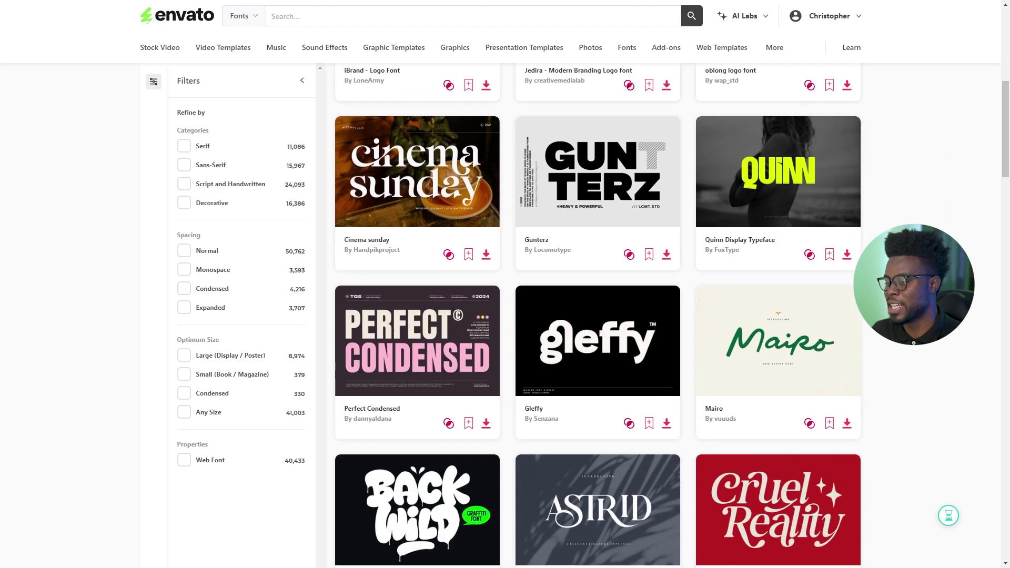
scroll(782, 219, "down", 3)
left_click(453, 196)
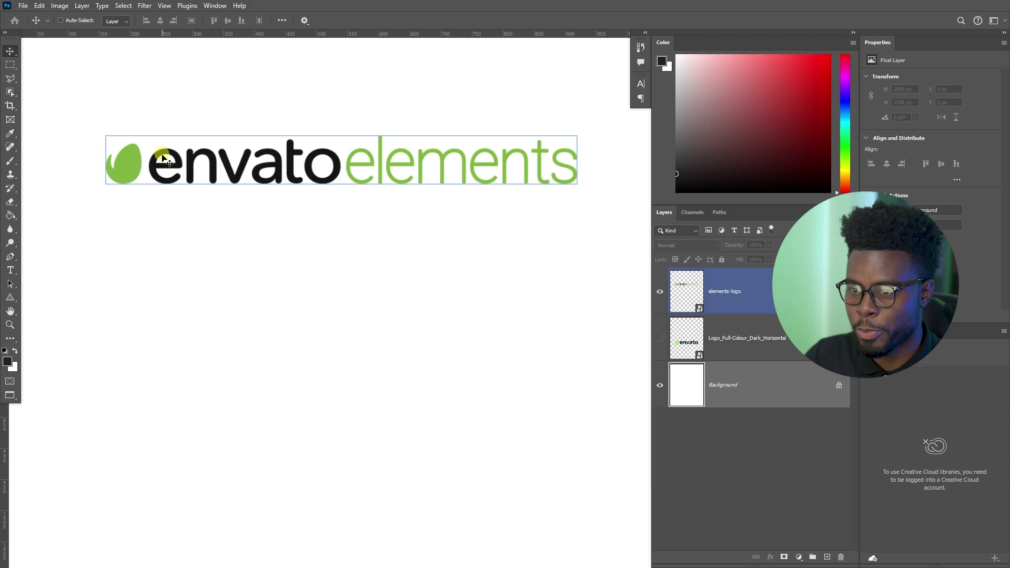
Hide the elements-logo layer so the new envato wordmark with green squiggle shows
left_click(648, 291)
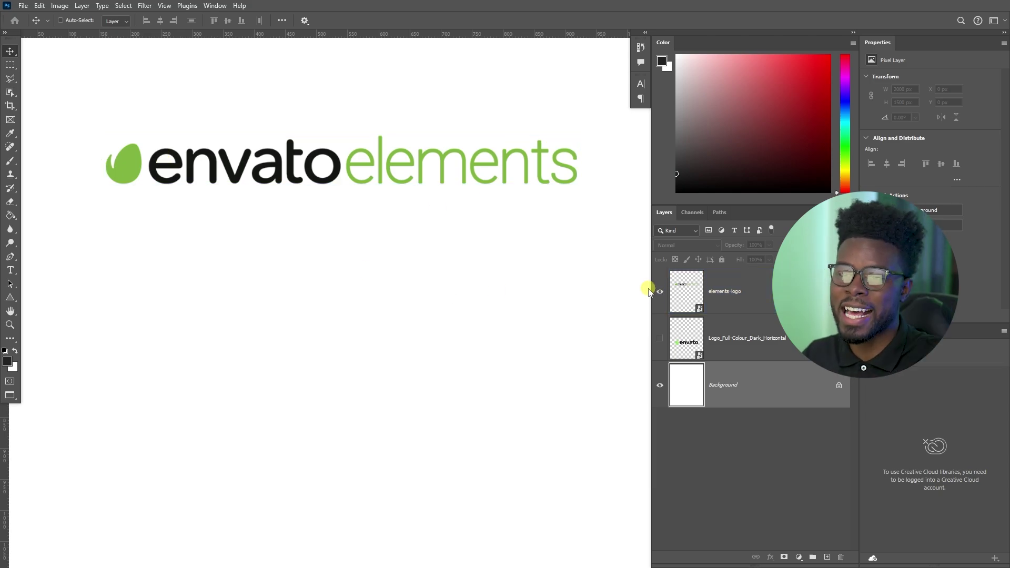
left_click(127, 164)
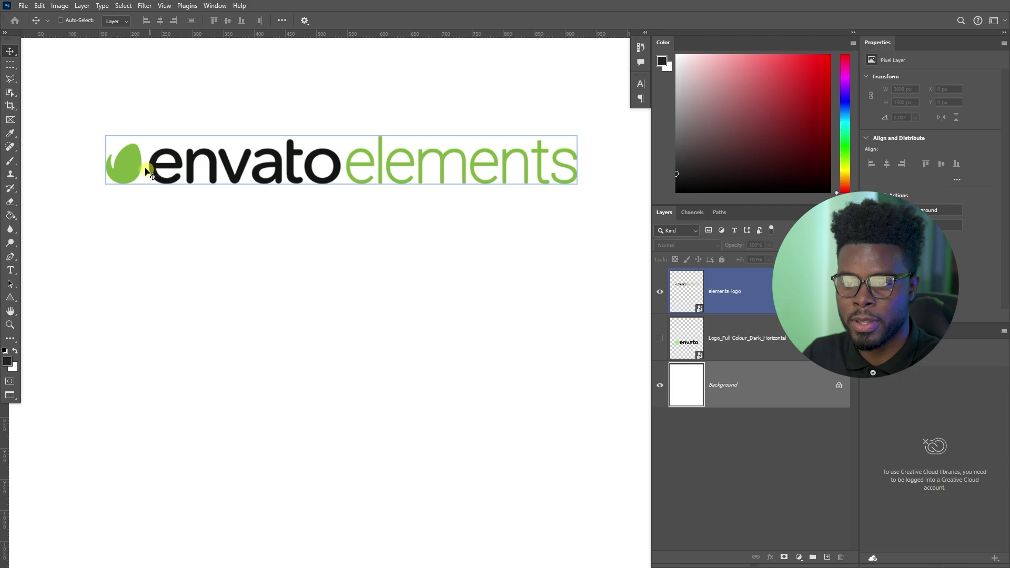
left_click(135, 195)
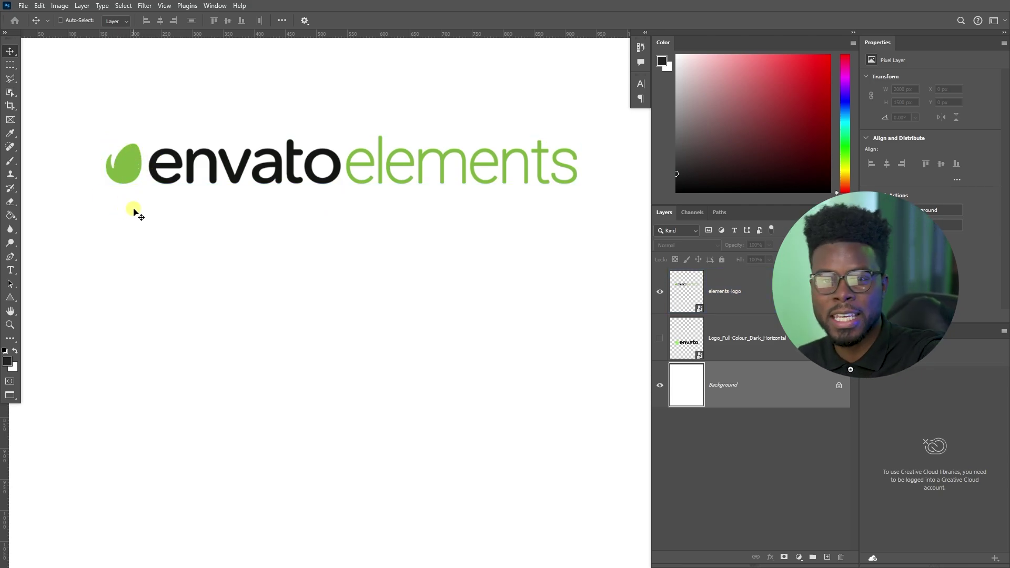
left_click(153, 181)
left_click(622, 363)
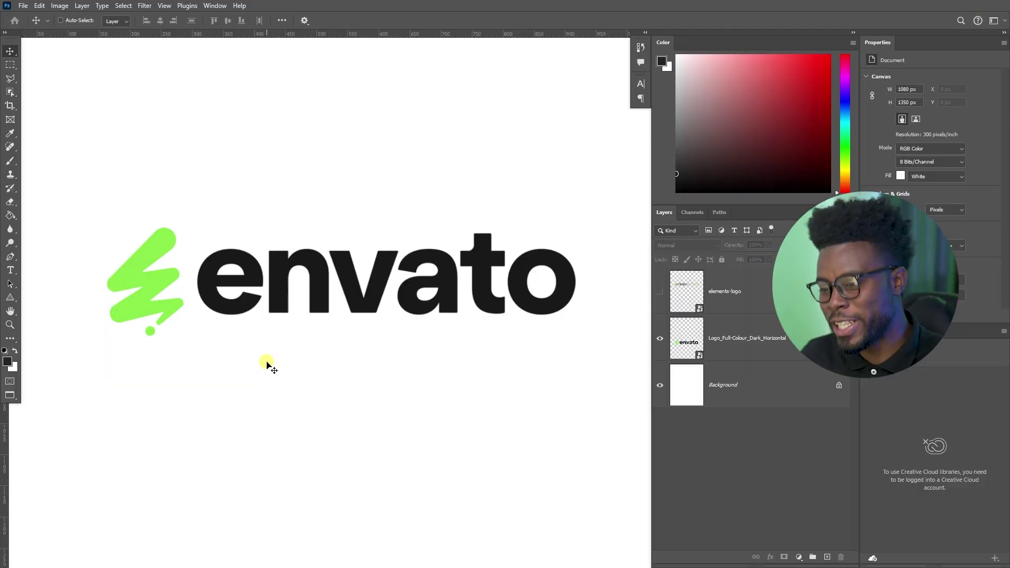
Make the elements-logo layer visible again and select it, showing both logos together
left_click(659, 291)
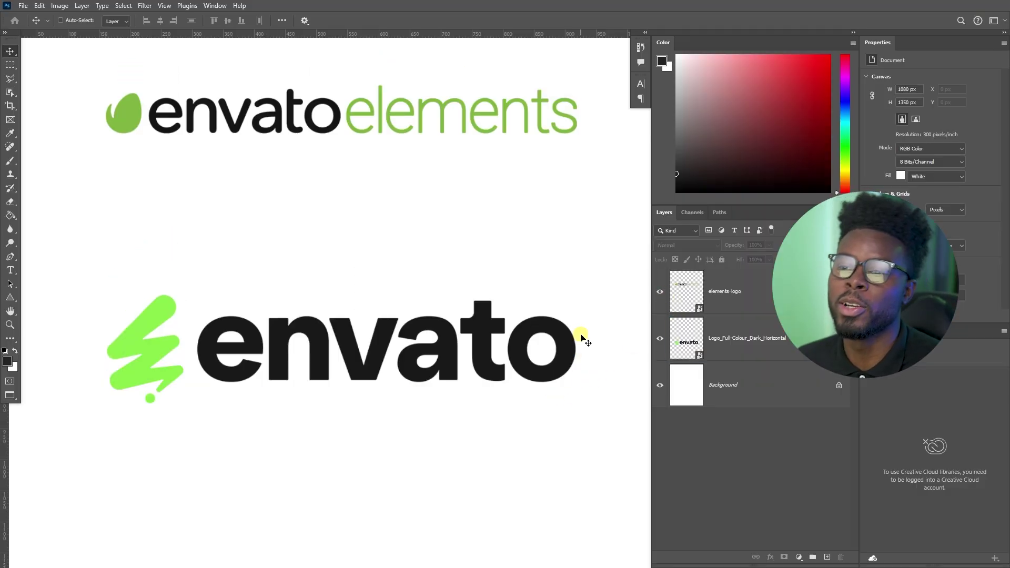
left_click(717, 288)
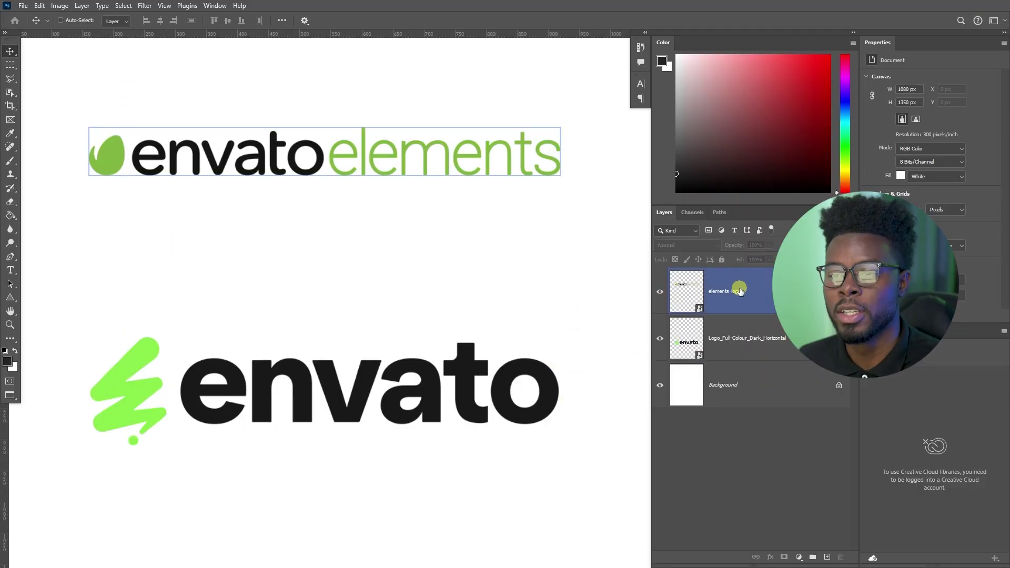